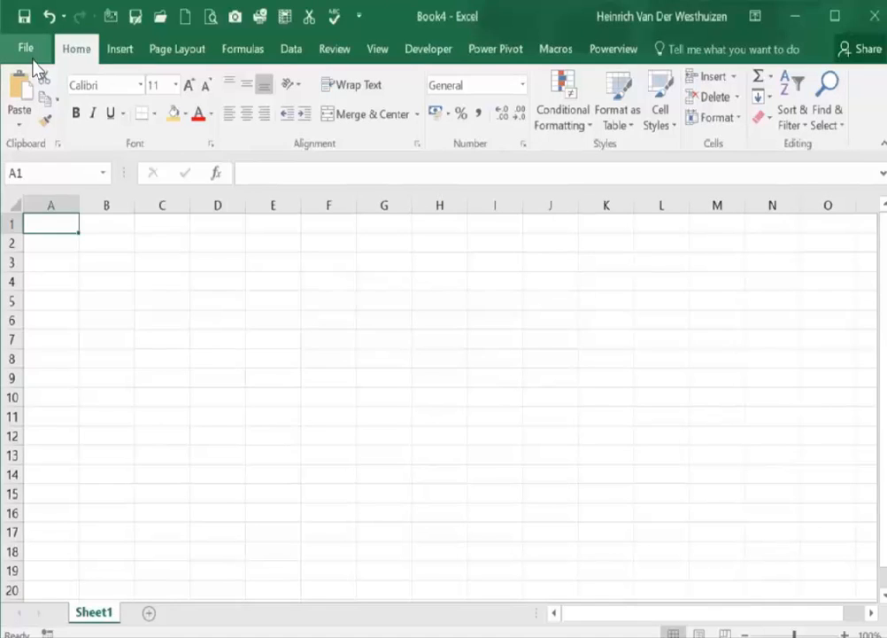
Create a workbook from the Sales invoice tracker template and check the invoice number choices without changing the selection
click(33, 58)
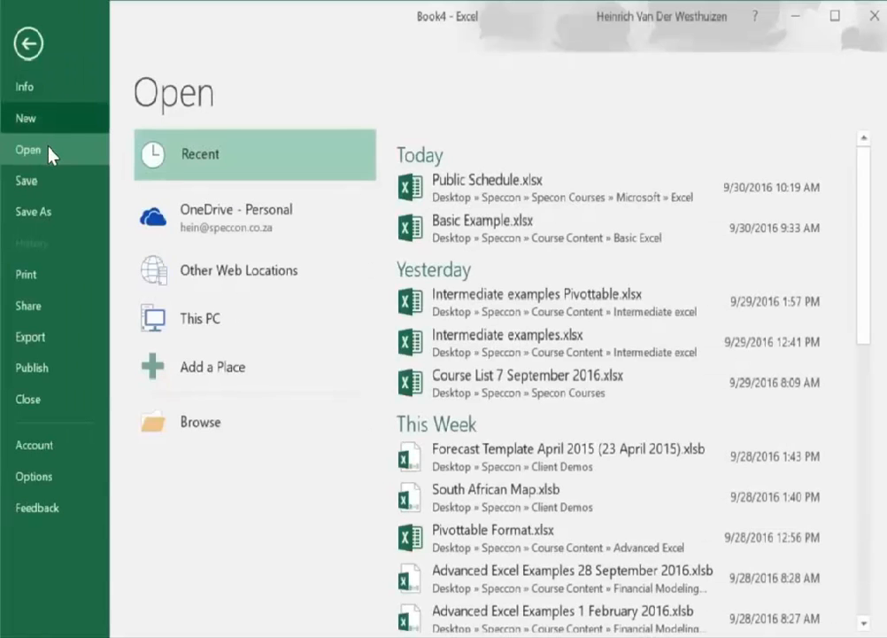
click(46, 125)
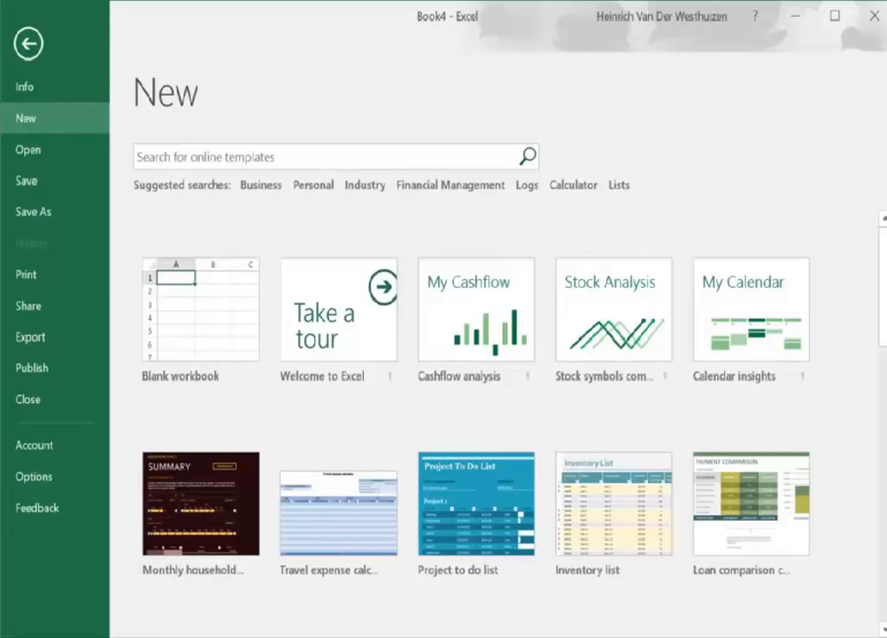
scroll(469, 398, down, 5)
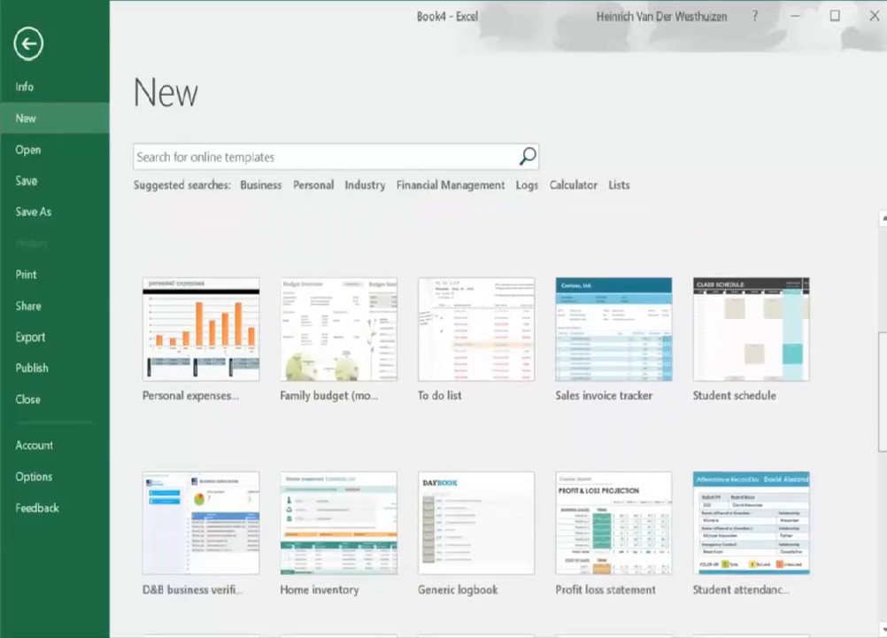
scroll(470, 399, down, 1)
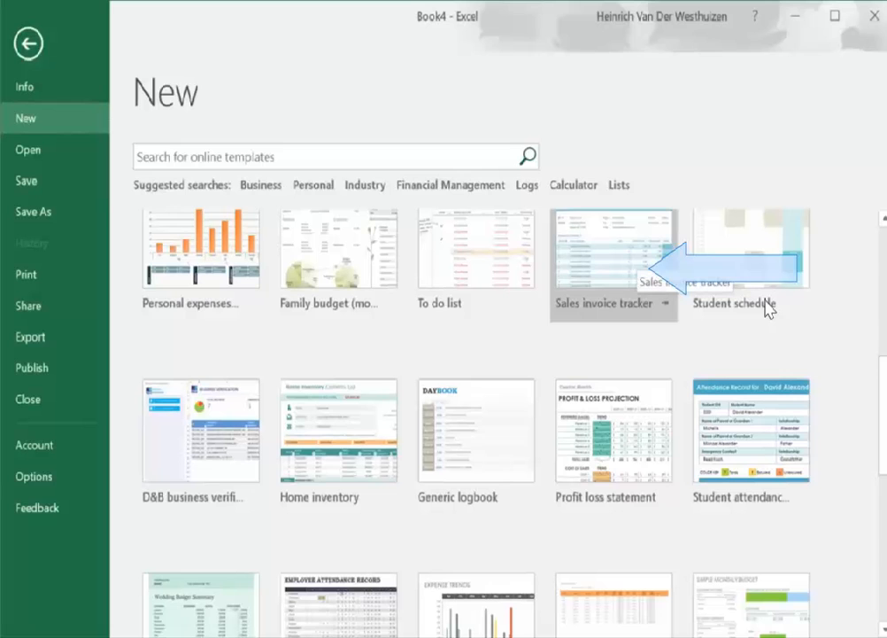
double_click(640, 266)
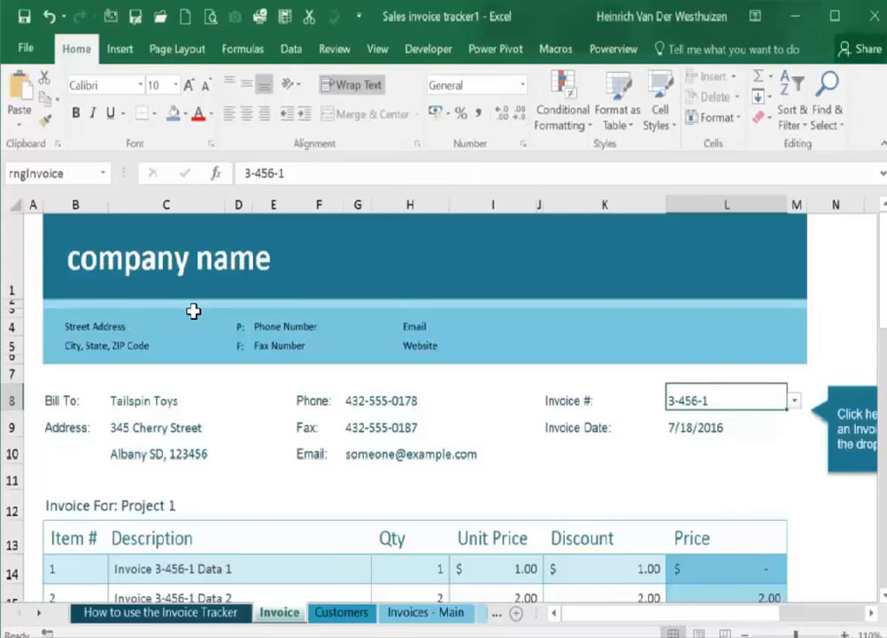
click(794, 400)
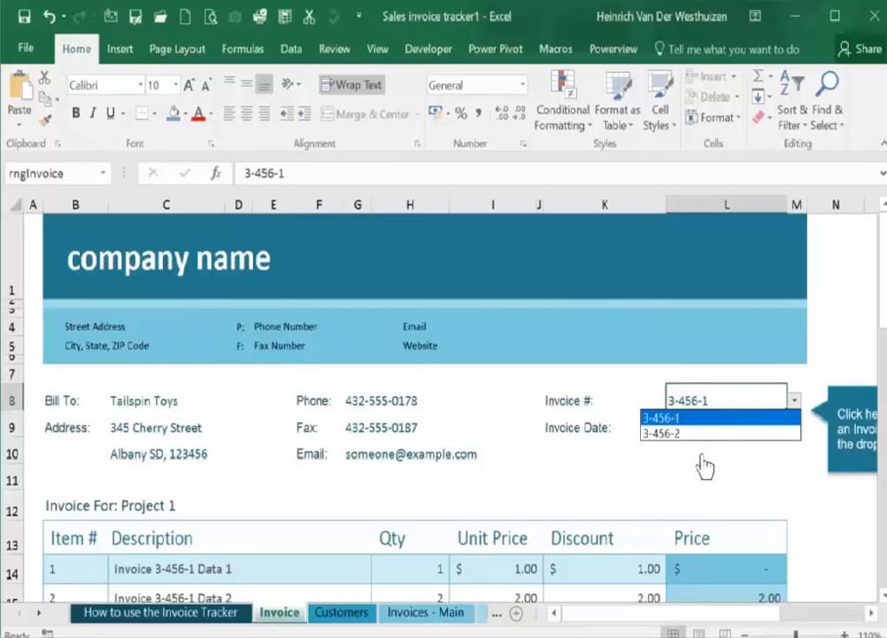
click(617, 573)
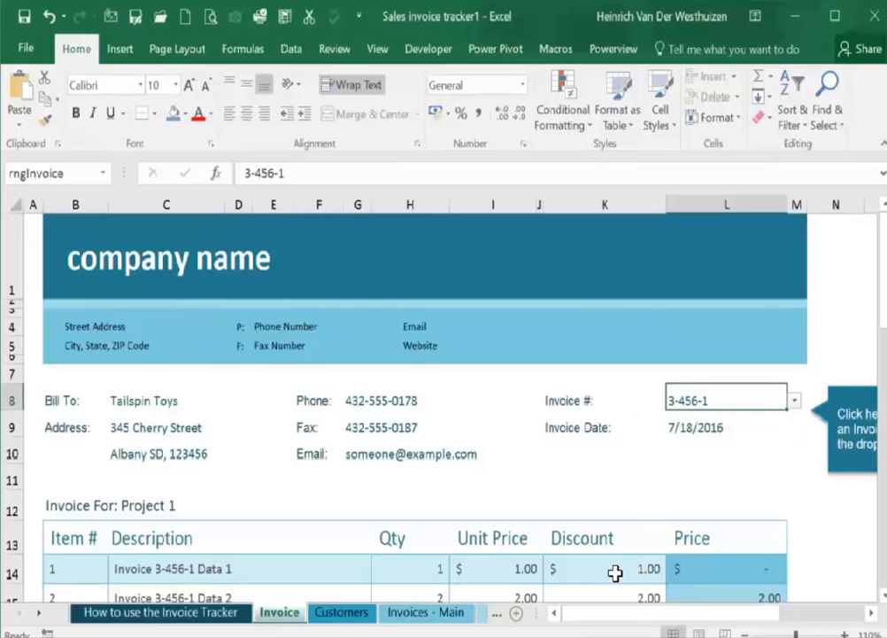
Save the invoice workbook as "new invoice" in the Excel folder
click(31, 46)
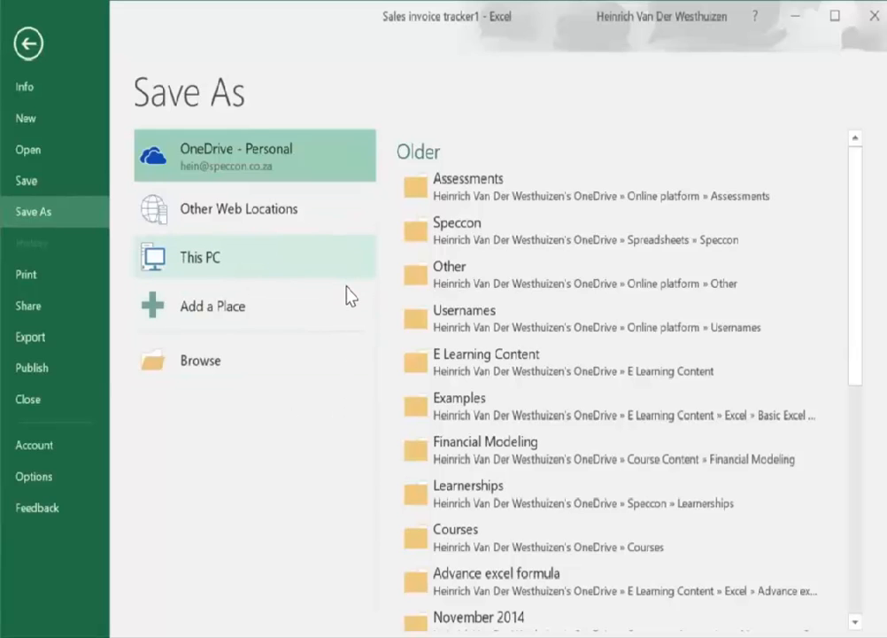
click(235, 365)
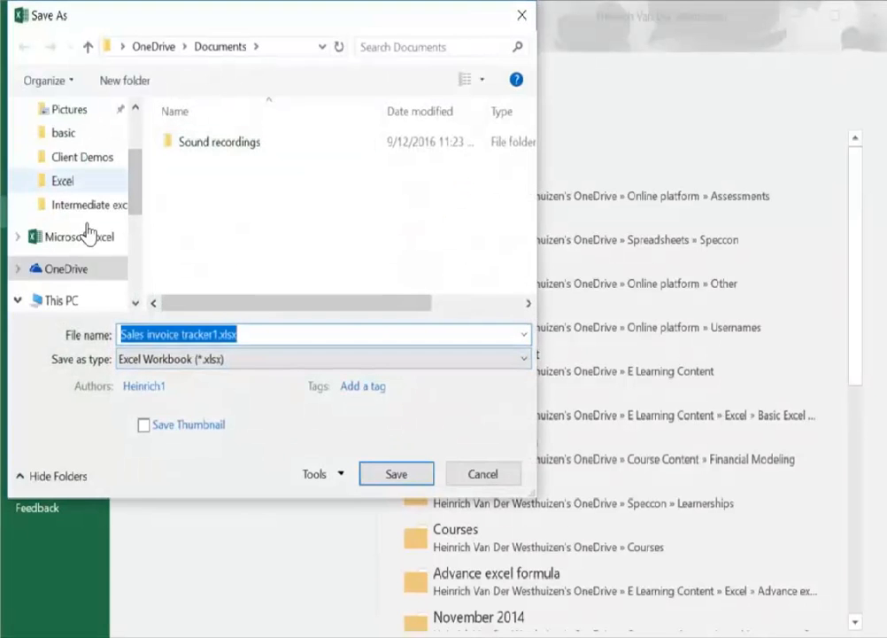
click(87, 182)
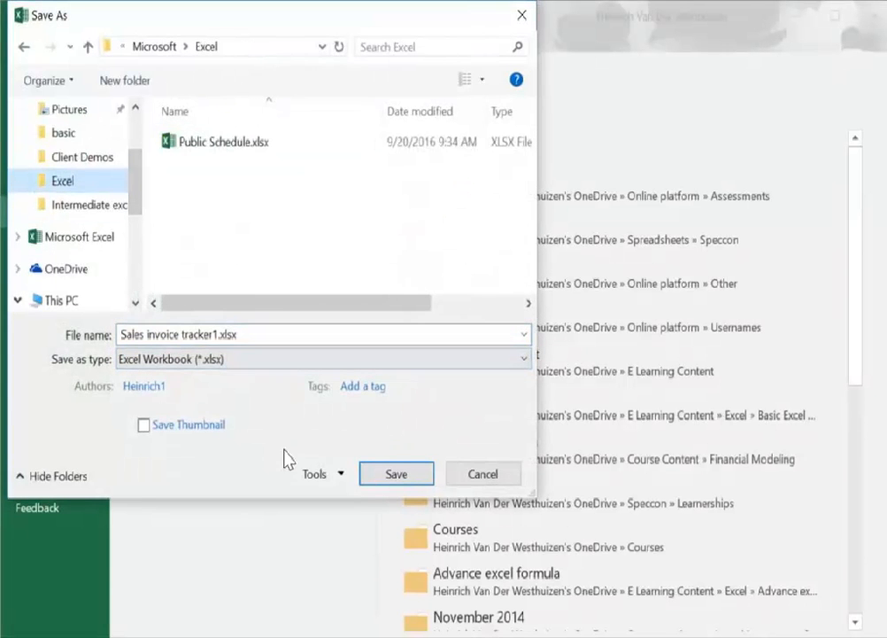
click(280, 334)
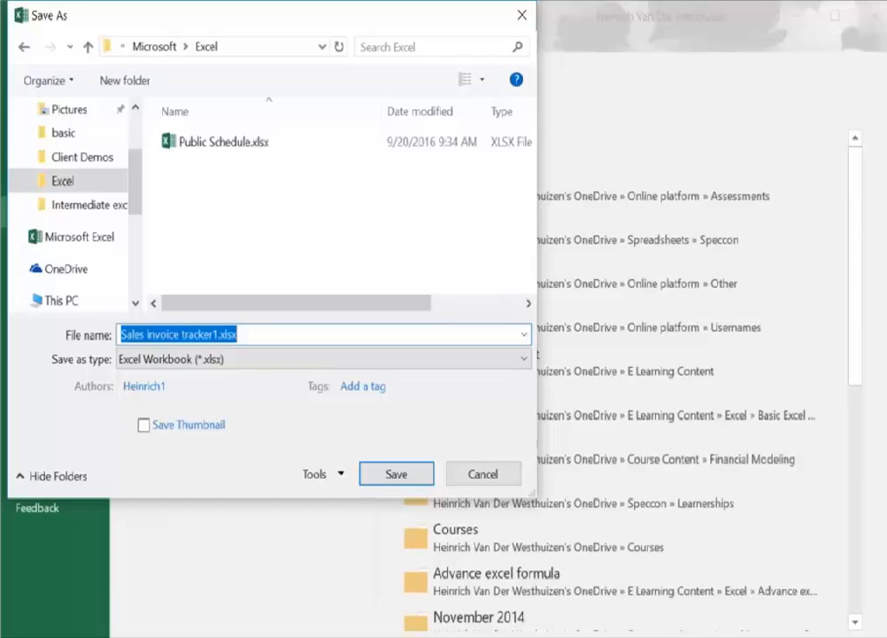
text(new )
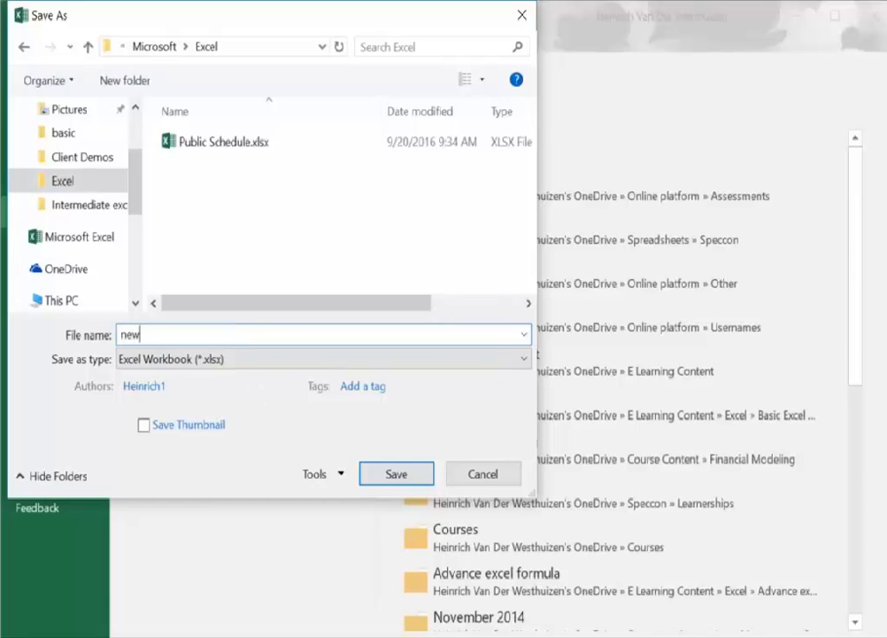
text(invoice)
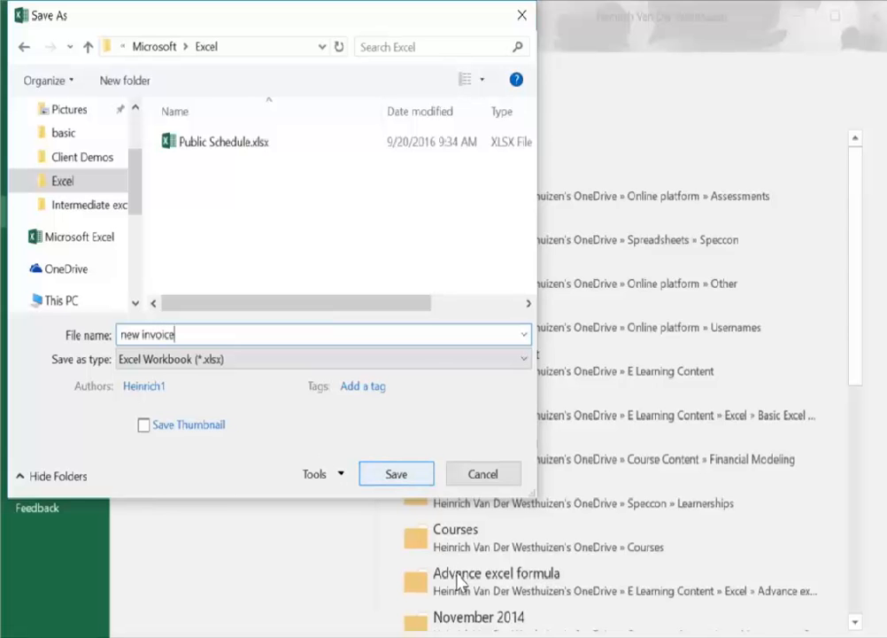
key(Return)
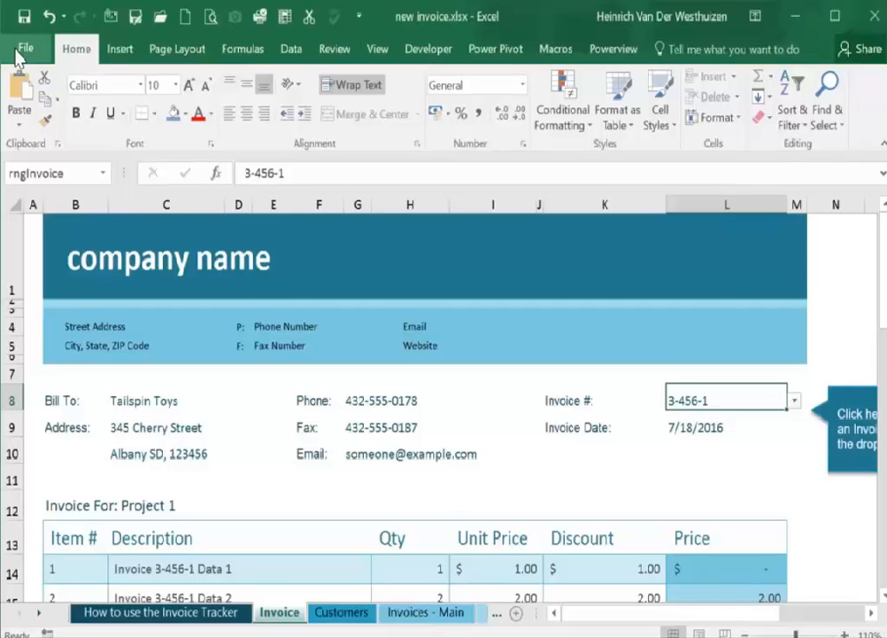
Close the invoice workbook and reopen new invoice.xlsx by browsing to the Excel folder
click(25, 51)
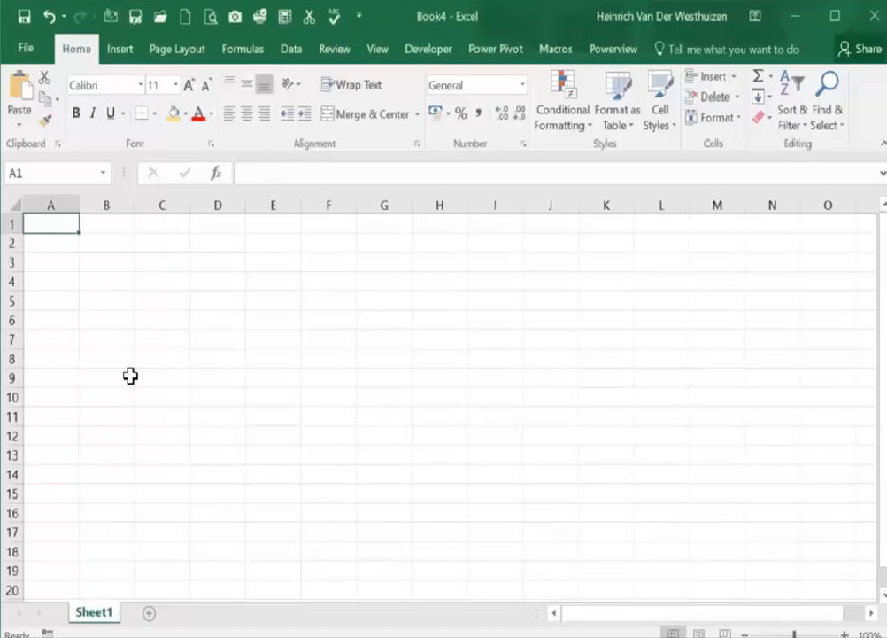
click(42, 65)
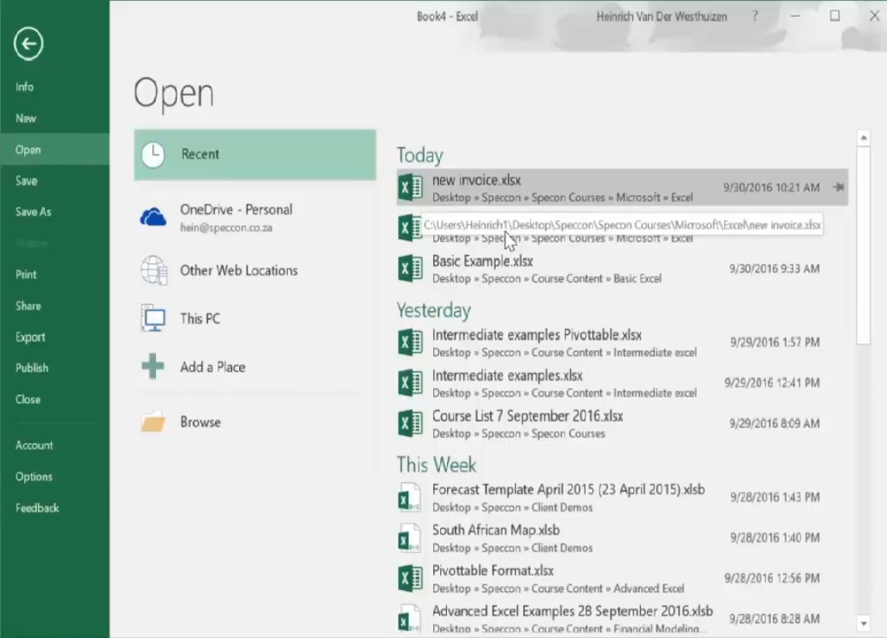
click(212, 418)
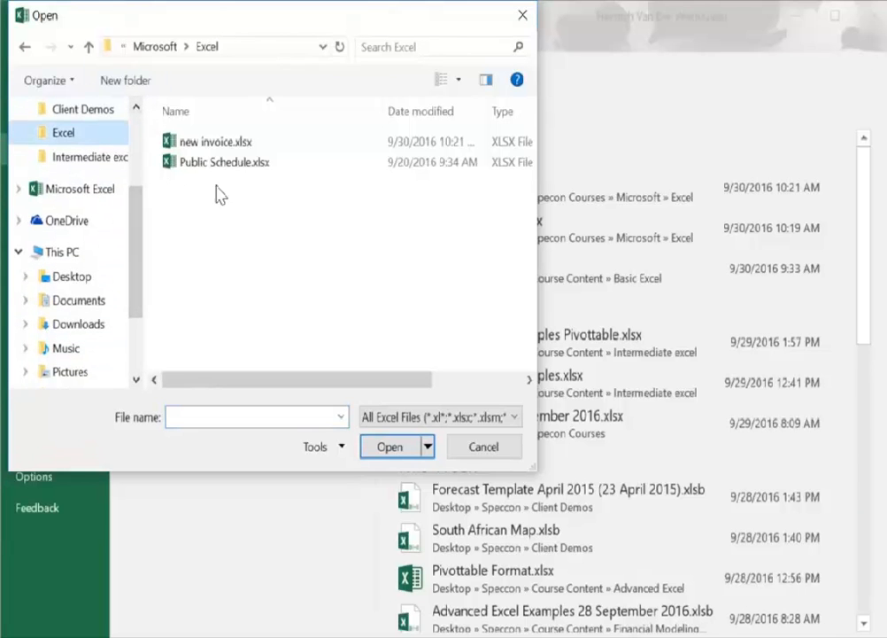
click(213, 142)
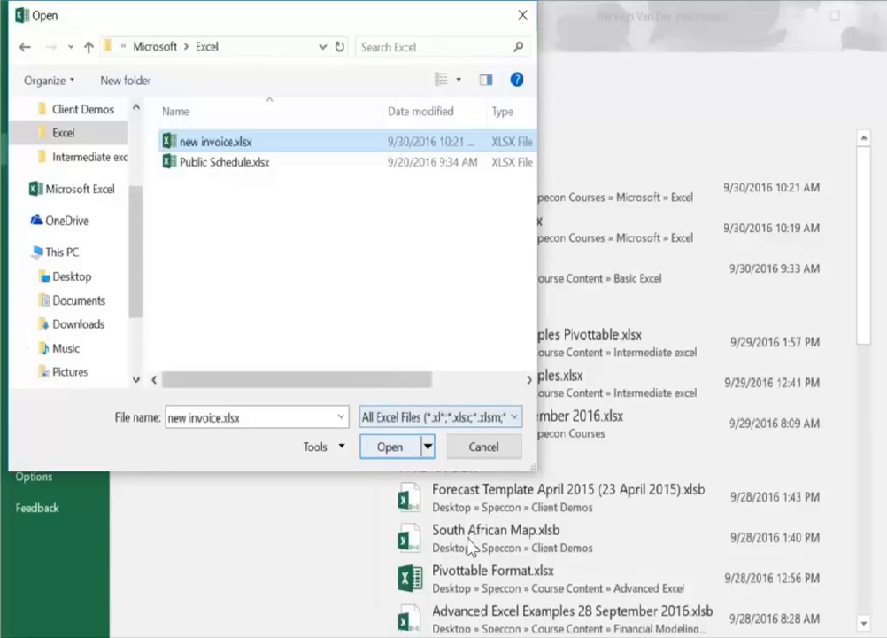
key(Return)
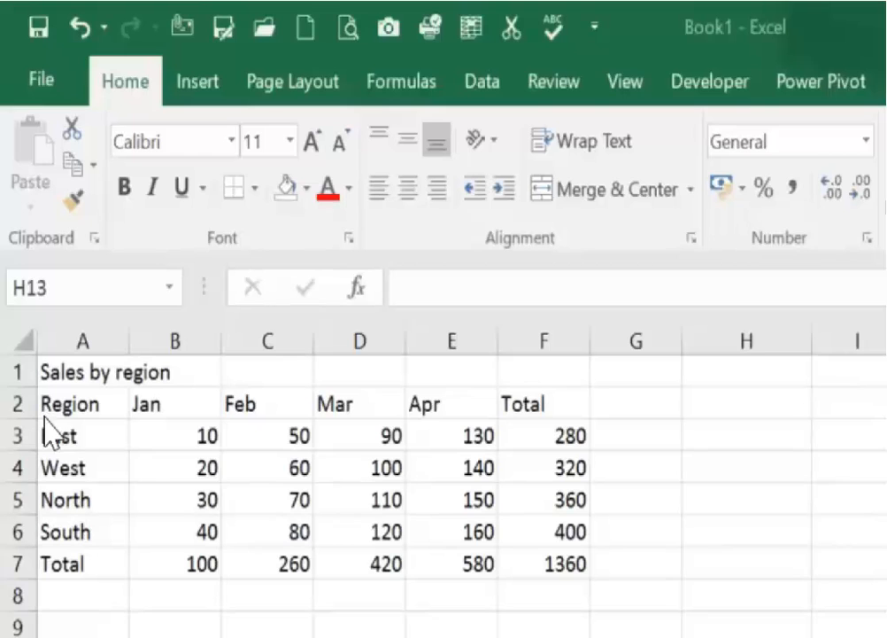
Change the font of the "Sales by region" title in cell A1 to Algerian
key(ctrl+Home)
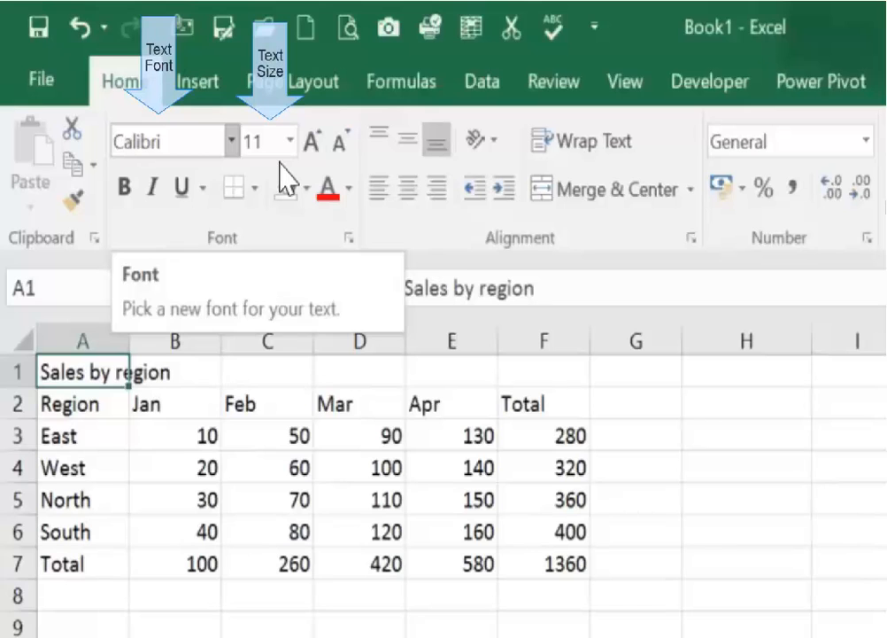
click(232, 142)
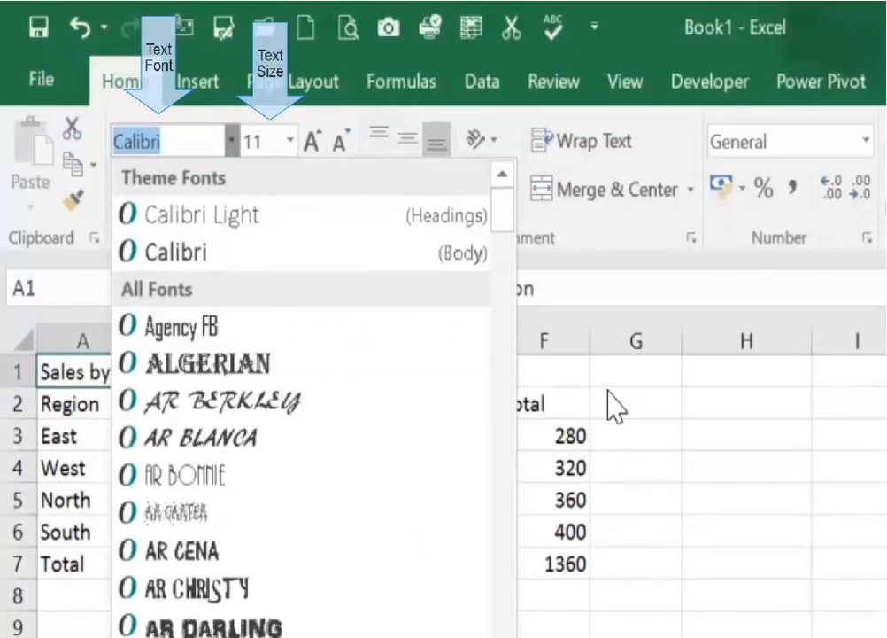
scroll(611, 274, down, 15)
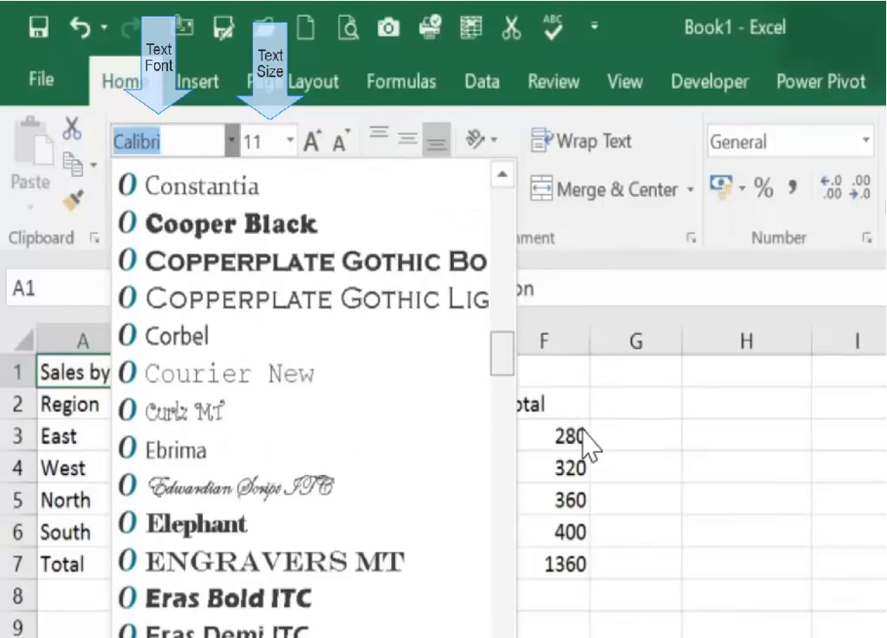
scroll(620, 291, up, 15)
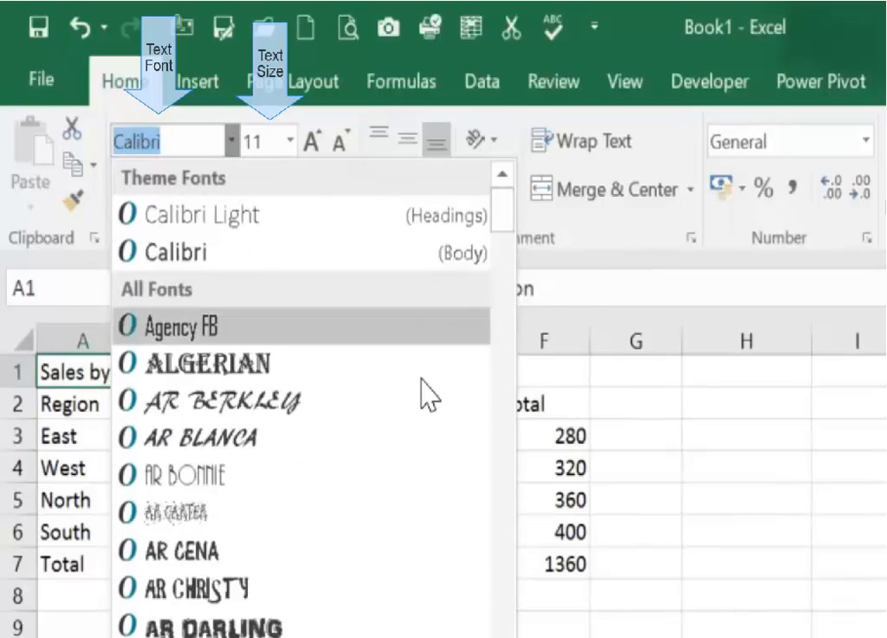
key(Return)
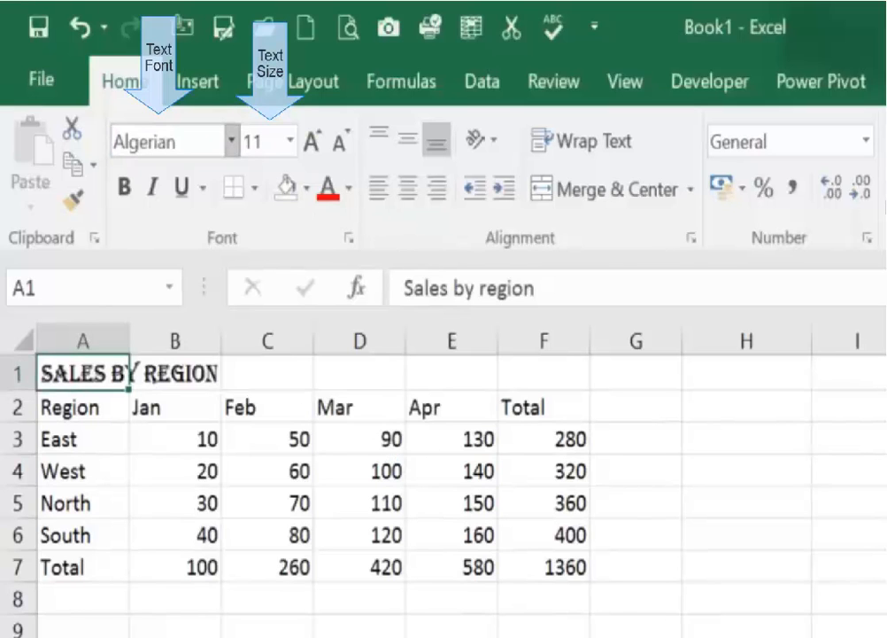
Change the font of the title in cell A1 to AR BLANCA
click(232, 141)
key(Up)
key(Up)
key(Down)
key(Down)
key(Down)
key(Down)
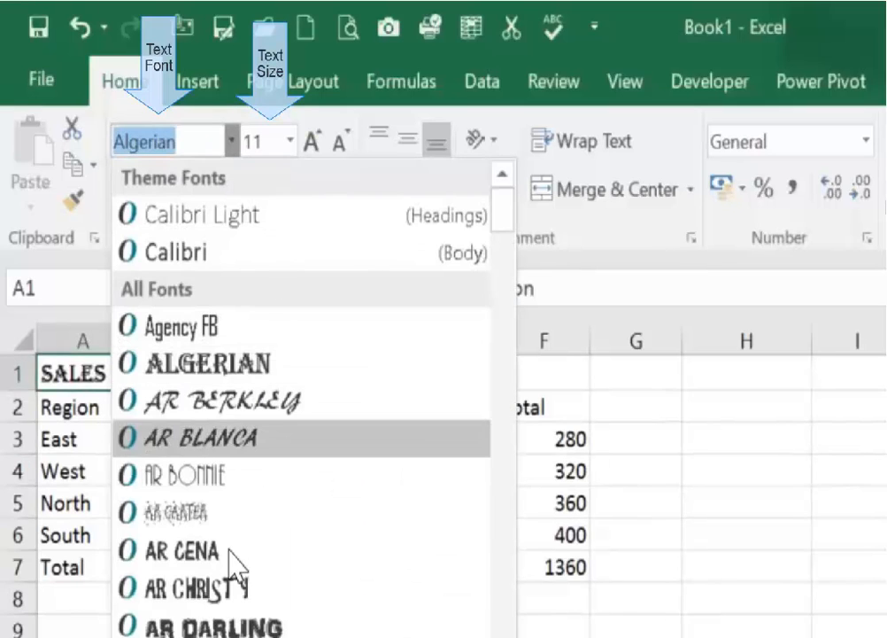
key(Return)
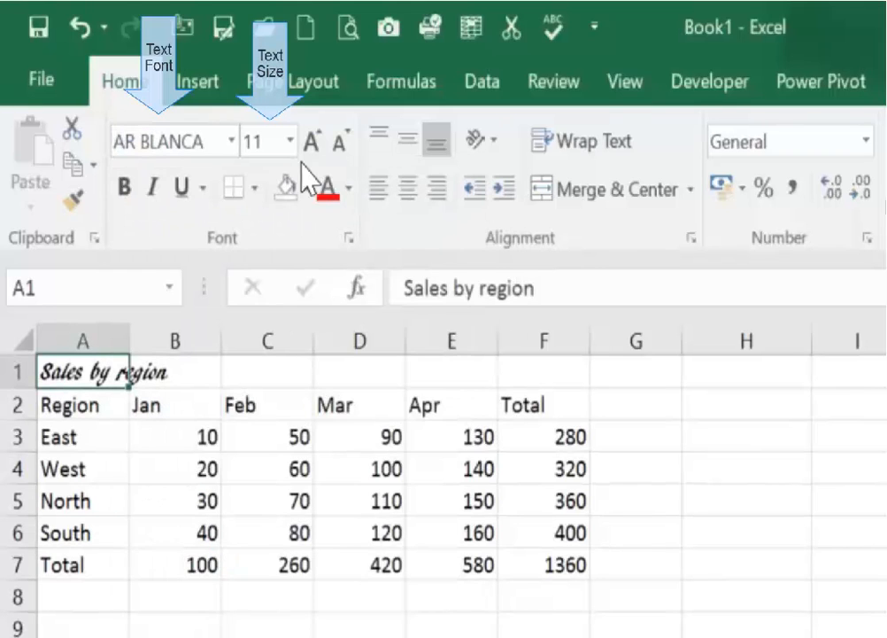
Format the "Sales by region" title in cell A1 with the AR CENA font at size 20
click(232, 140)
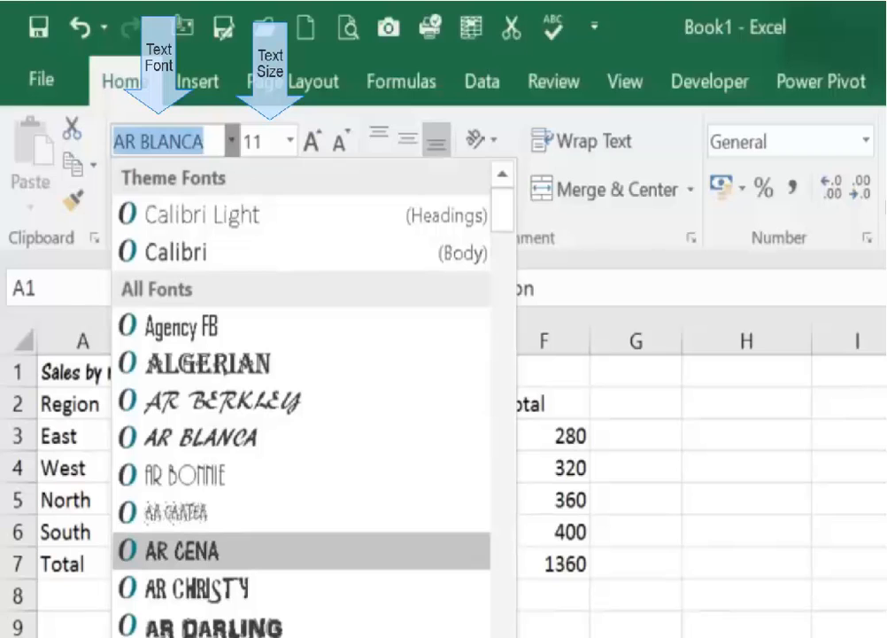
key(Return)
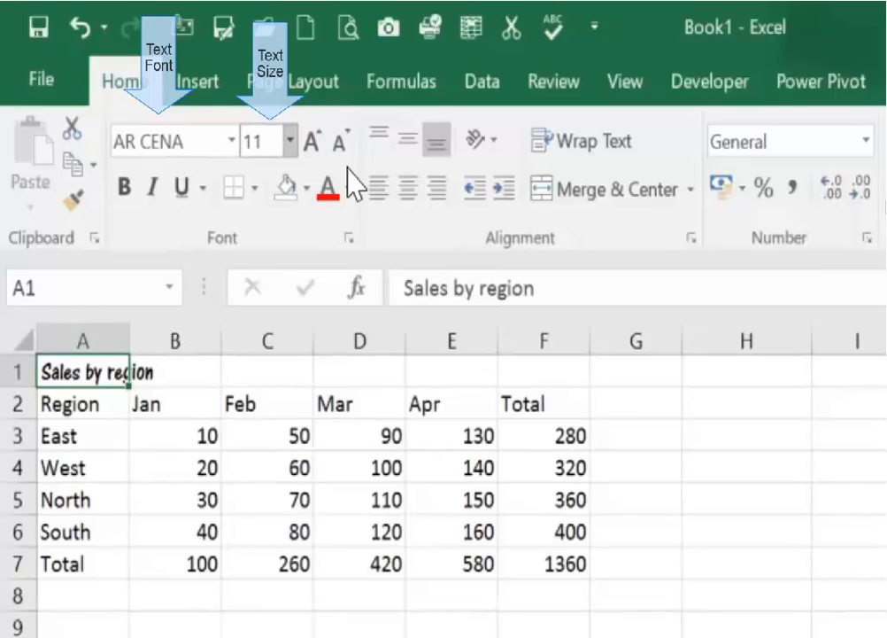
click(290, 141)
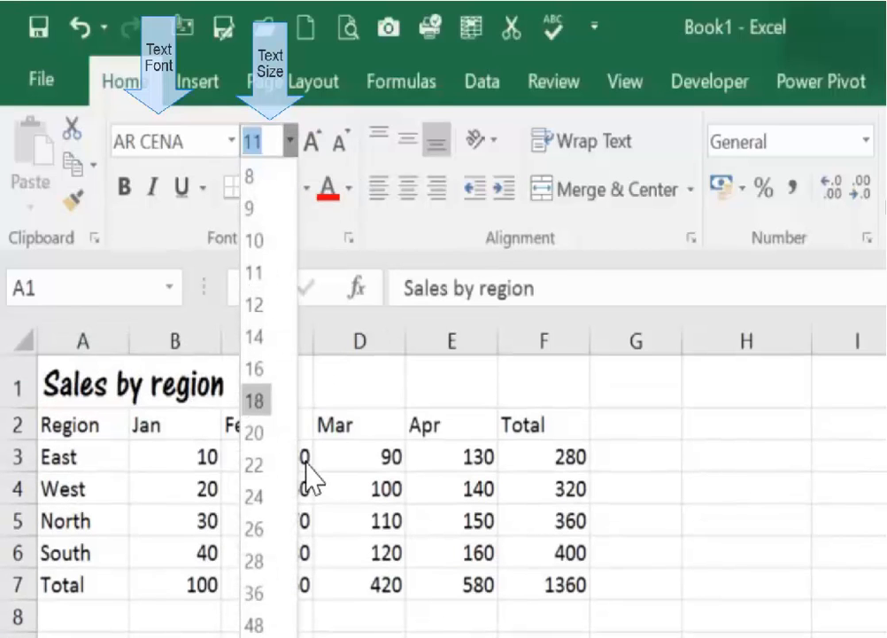
click(255, 433)
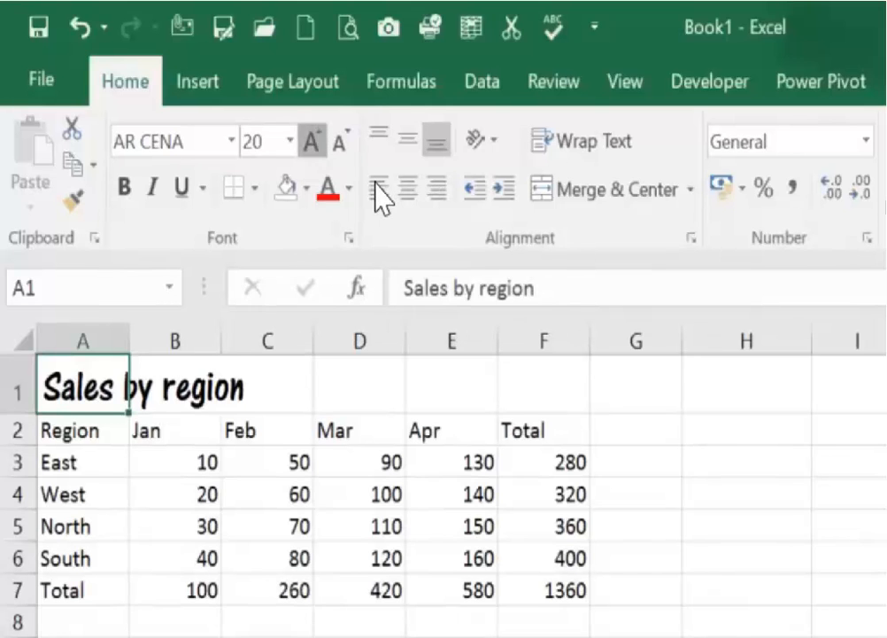
Increase the title's font size step by step to 28, and reduce it back to 20
key(ctrl+shift+period)
key(ctrl+shift+period)
key(ctrl+shift+period)
key(ctrl+shift+period)
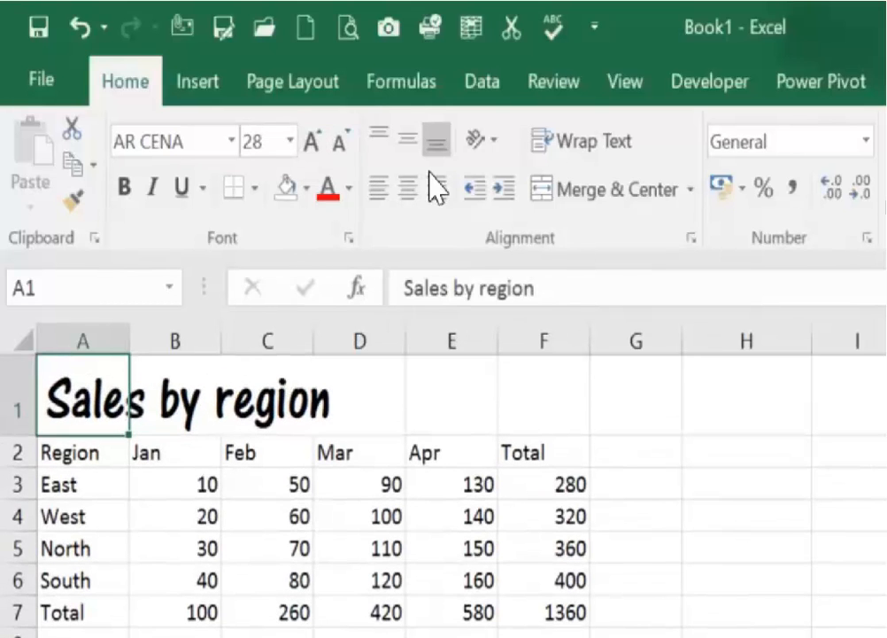
key(ctrl+shift+comma)
key(ctrl+shift+comma)
key(ctrl+shift+comma)
key(ctrl+shift+comma)
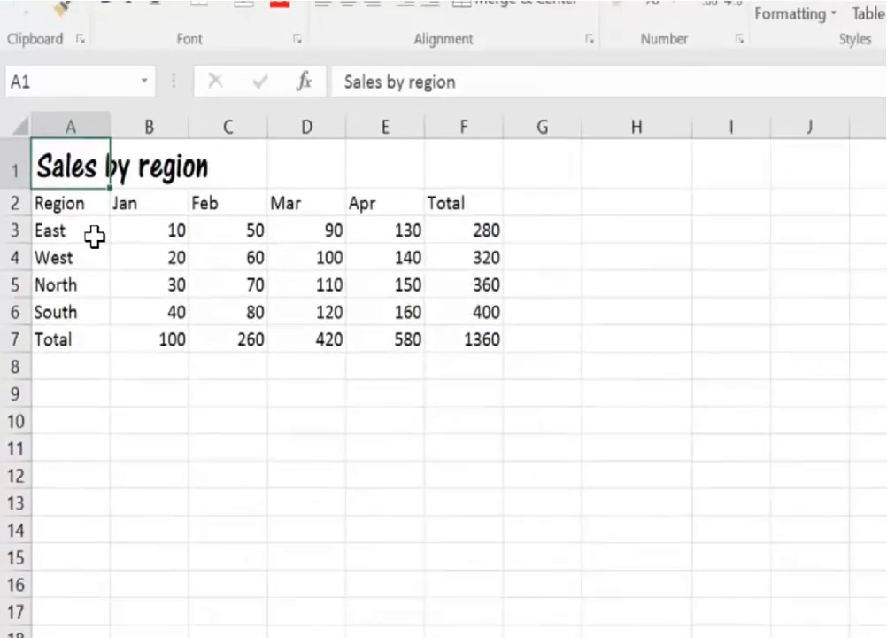
Format the title in cell A1 with the AR DARLING font at size 16 using Format Cells
right_click(93, 235)
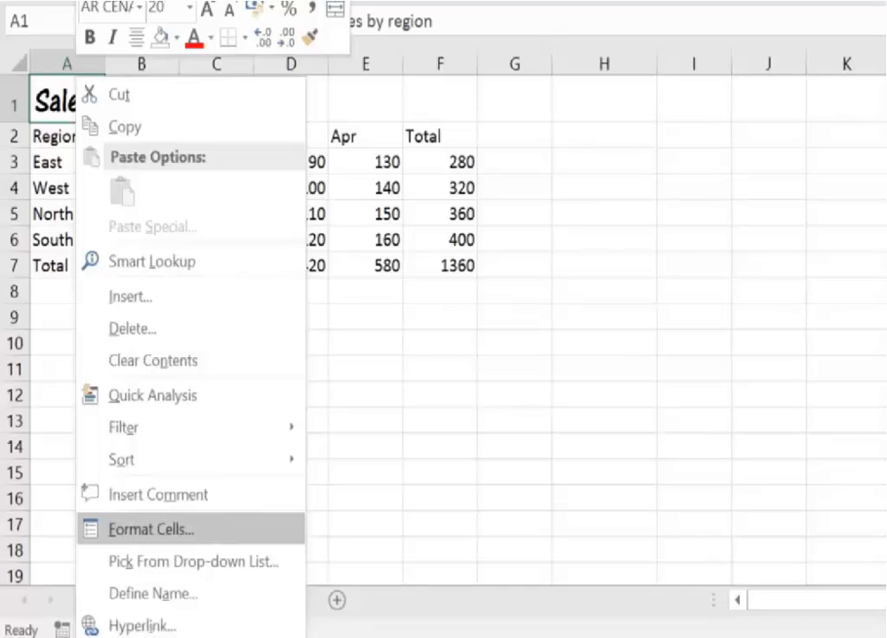
click(151, 529)
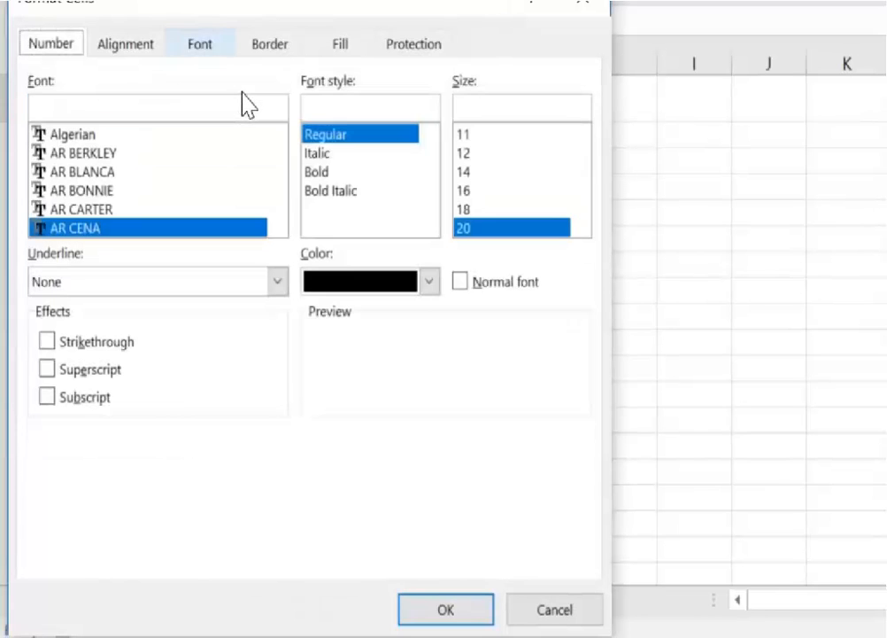
click(277, 226)
click(277, 226)
click(278, 225)
click(277, 226)
click(115, 190)
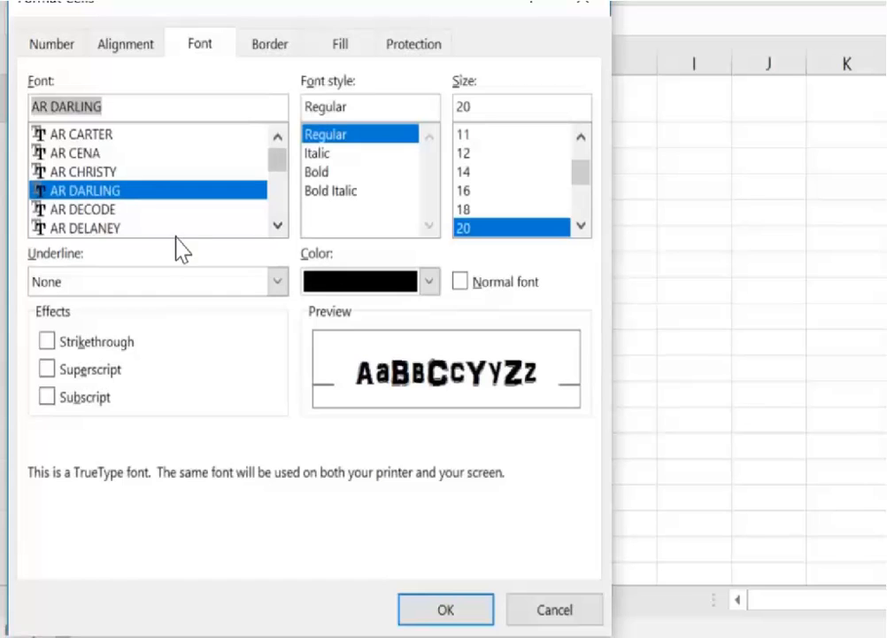
click(470, 173)
click(470, 191)
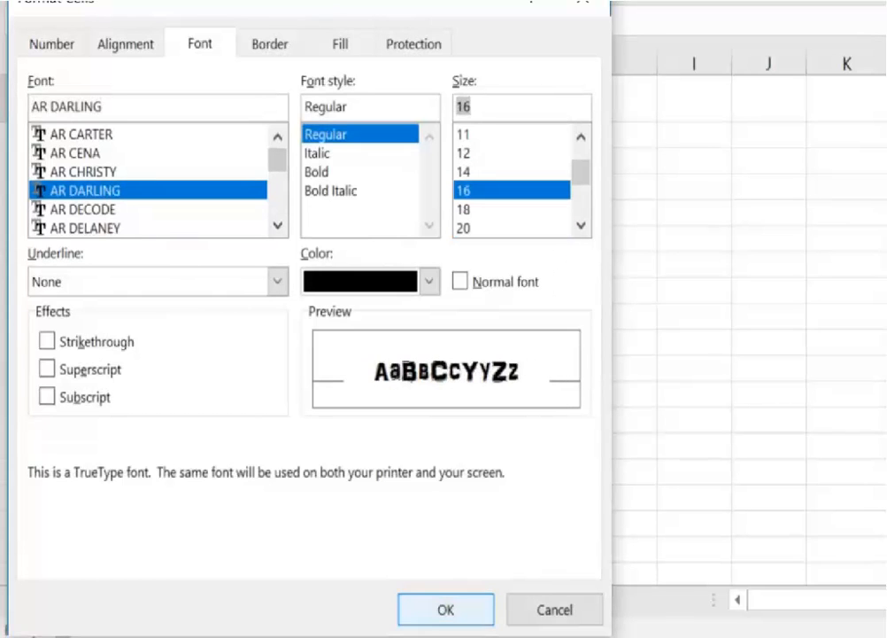
click(436, 609)
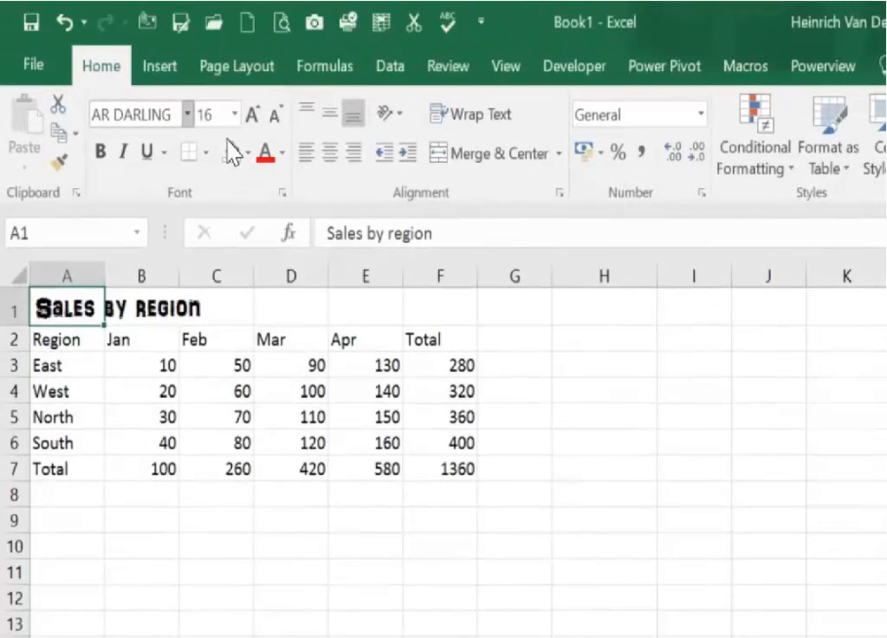
Change the font of the "Sales by region" title in cell A1 to Calibri
click(186, 114)
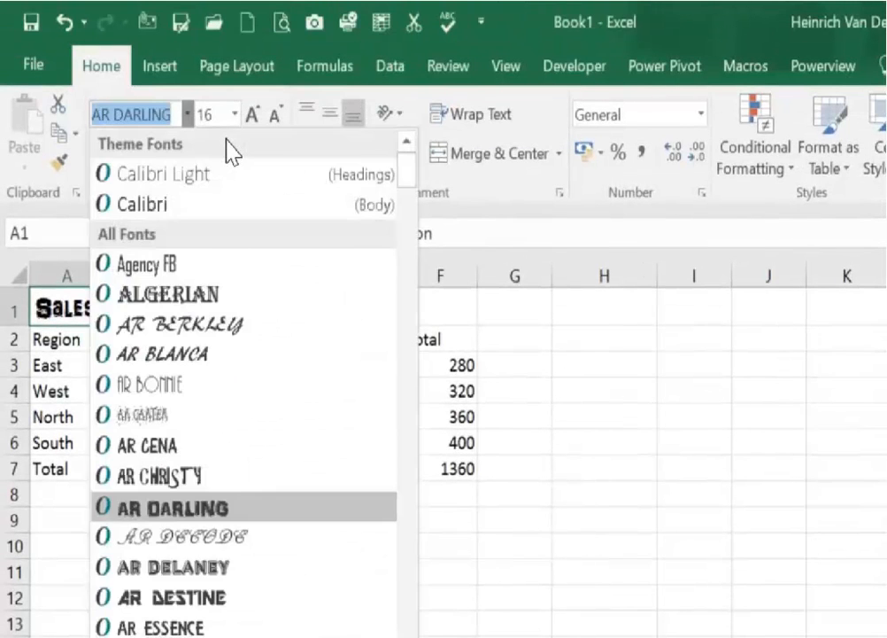
click(190, 204)
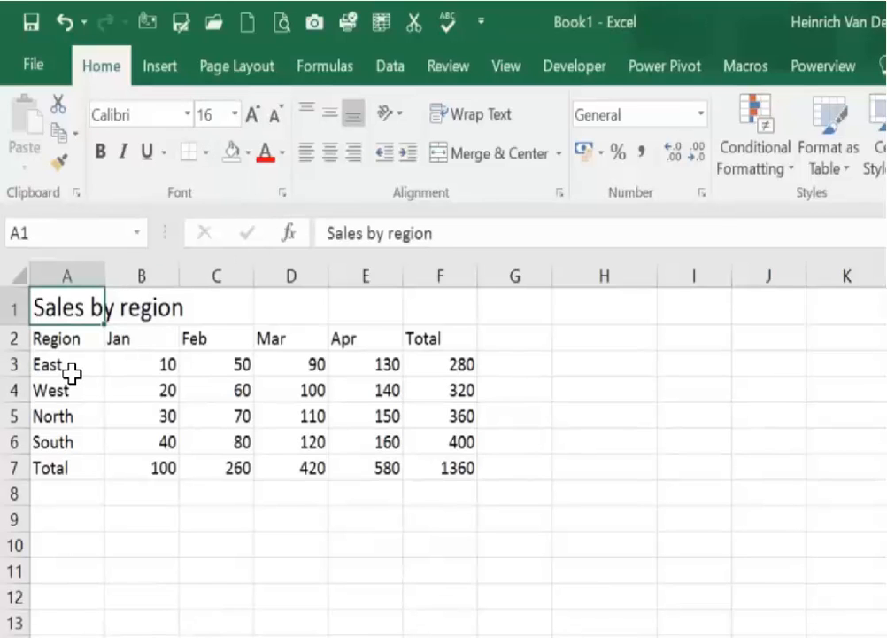
Apply bold, italic and underline to the "Sales by region" title in cell A1
click(101, 154)
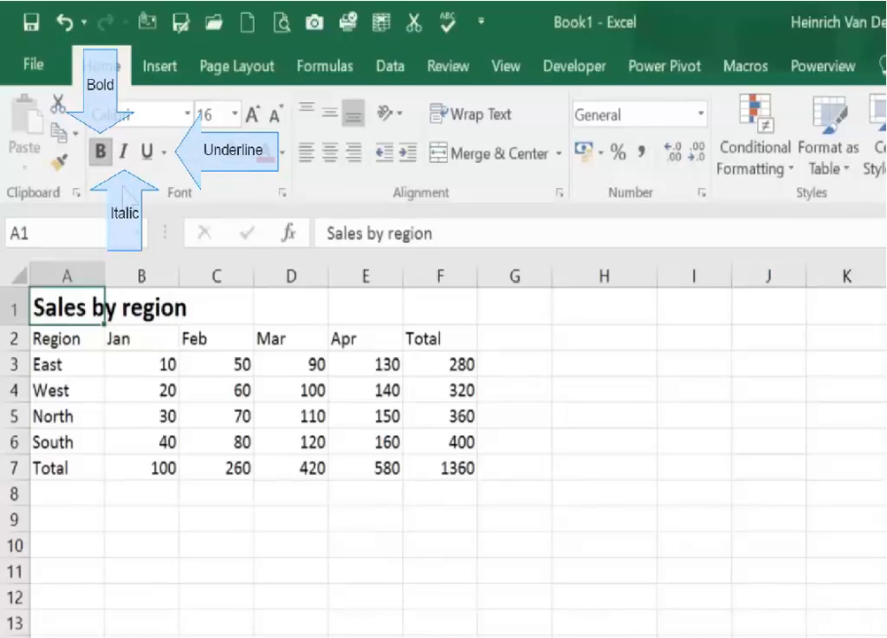
click(123, 152)
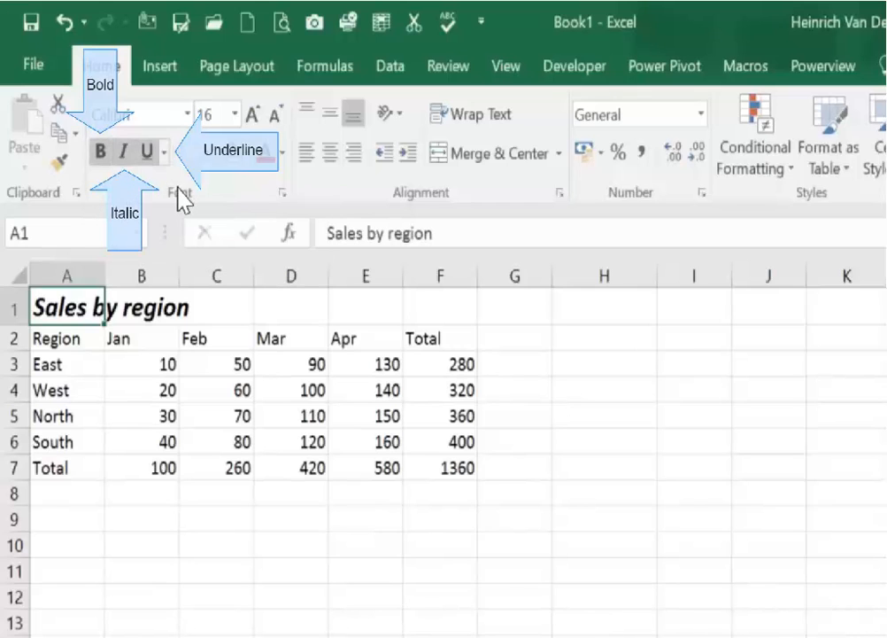
key(ctrl+u)
click(152, 340)
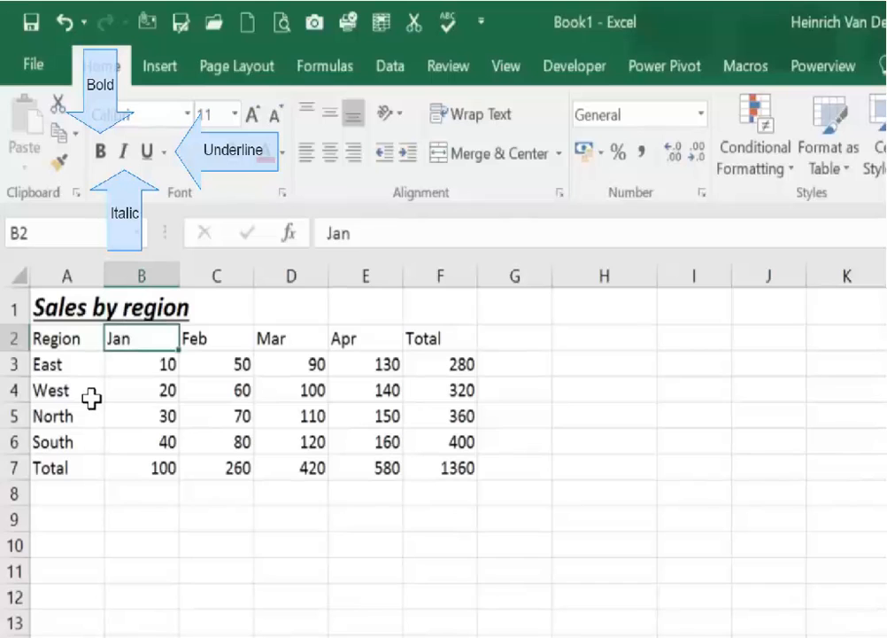
Remove the bold, italic and underline formatting from the title in cell A1
key(ctrl+Home)
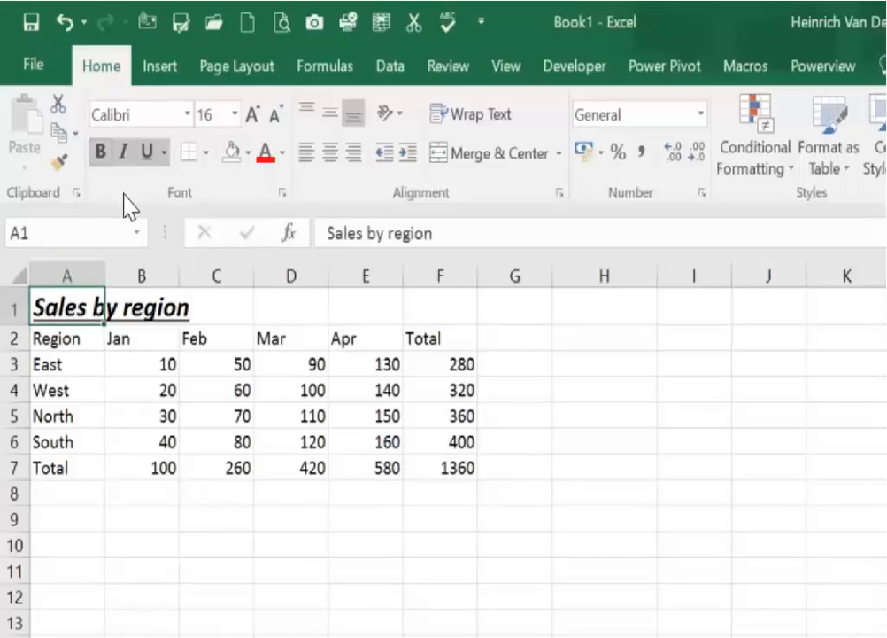
key(ctrl+b)
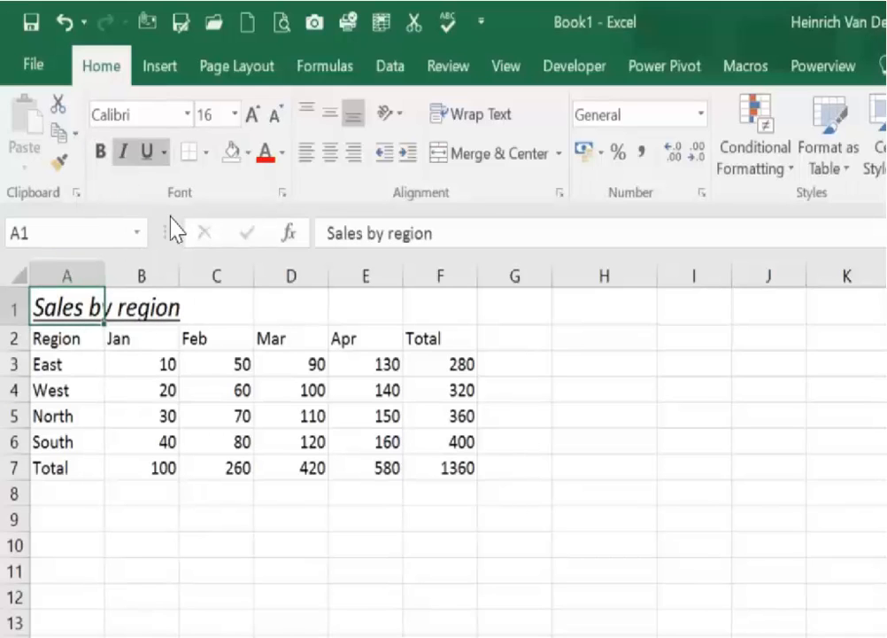
key(ctrl+i)
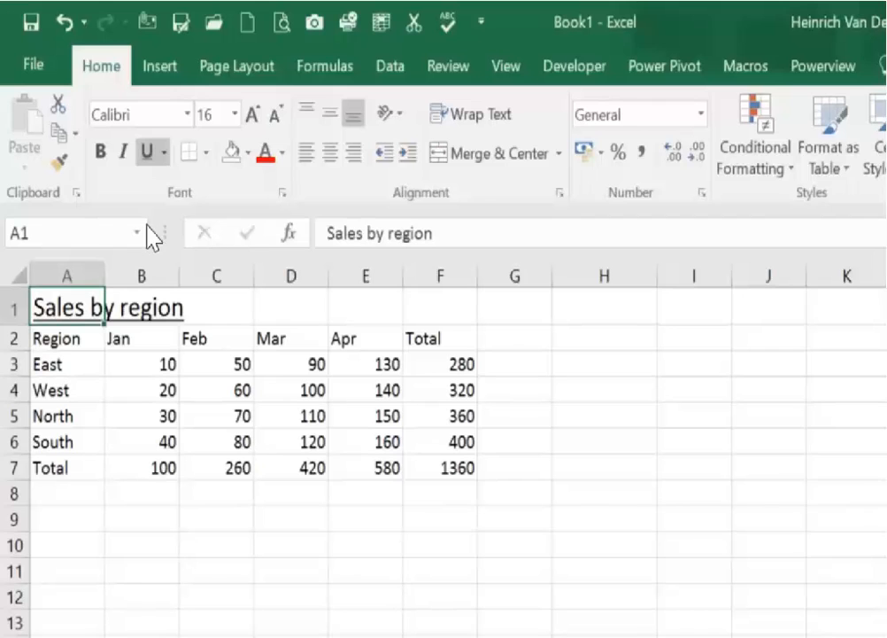
key(ctrl+u)
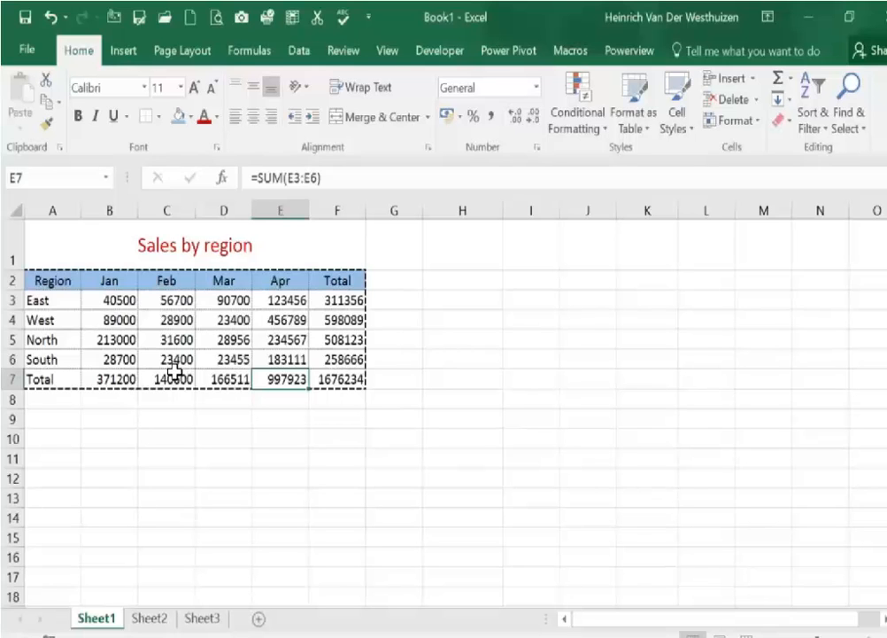
Apply the comma style to the sales figures and totals in B3:F7
drag(148, 361, 386, 450)
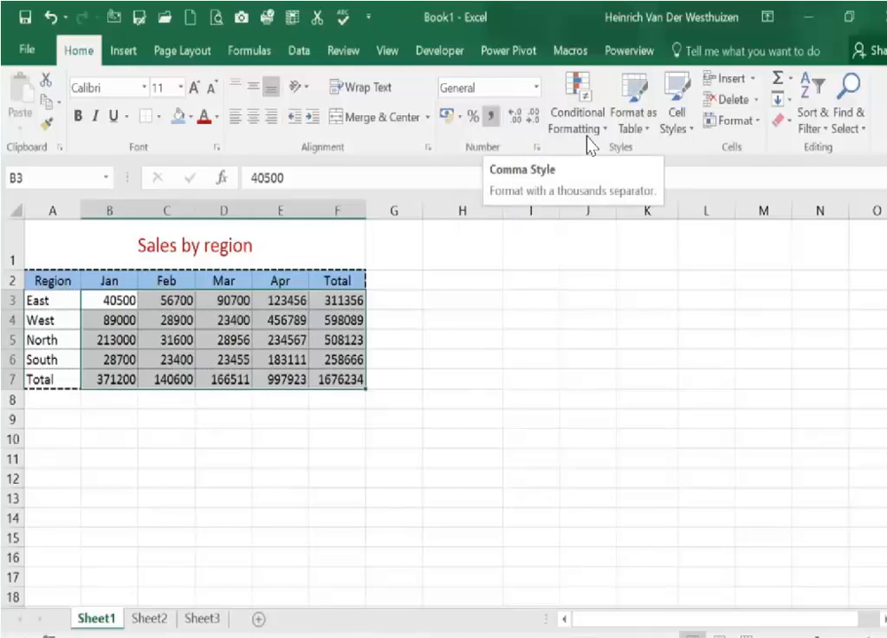
click(491, 116)
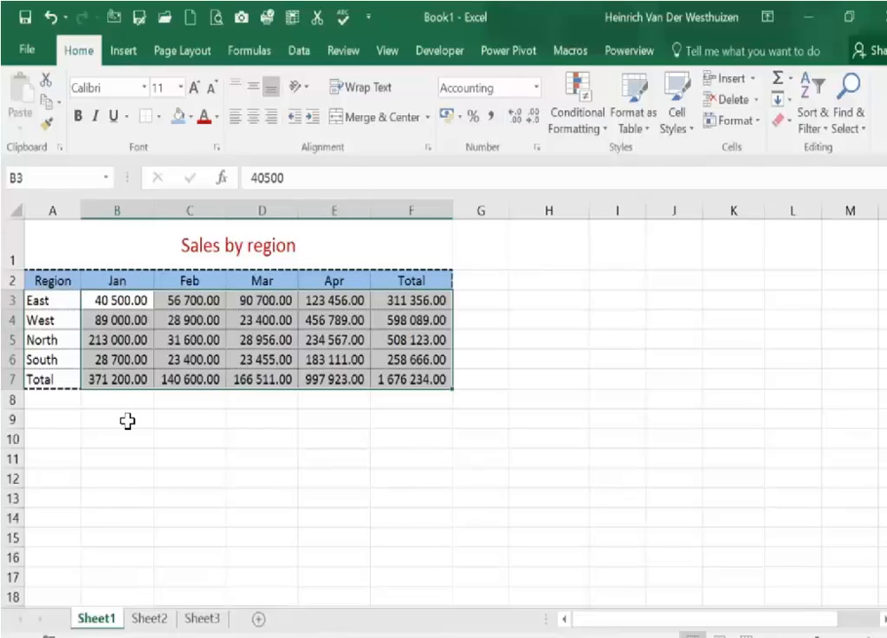
Apply the default Accounting Number Format to the Total row values in B7:F7
drag(137, 453, 476, 455)
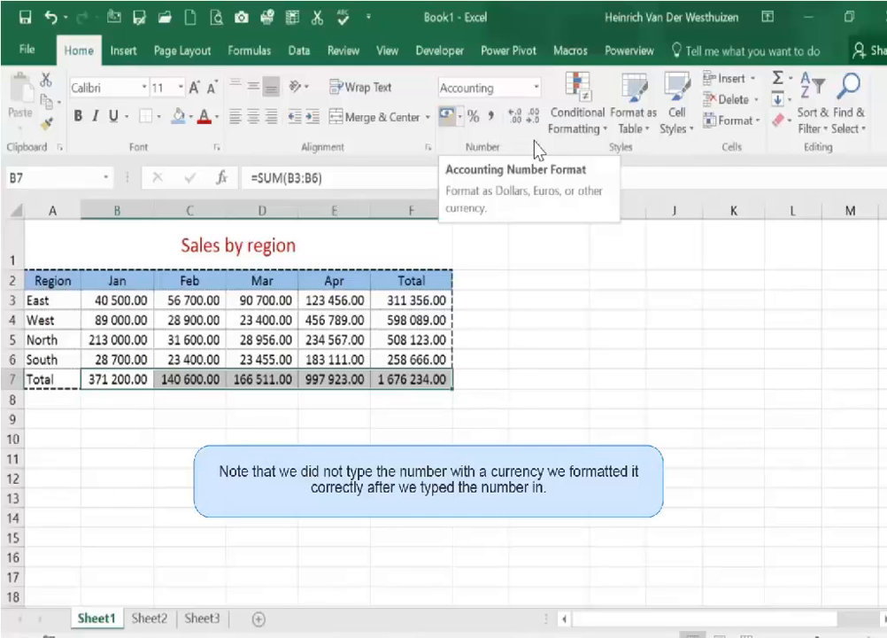
click(447, 116)
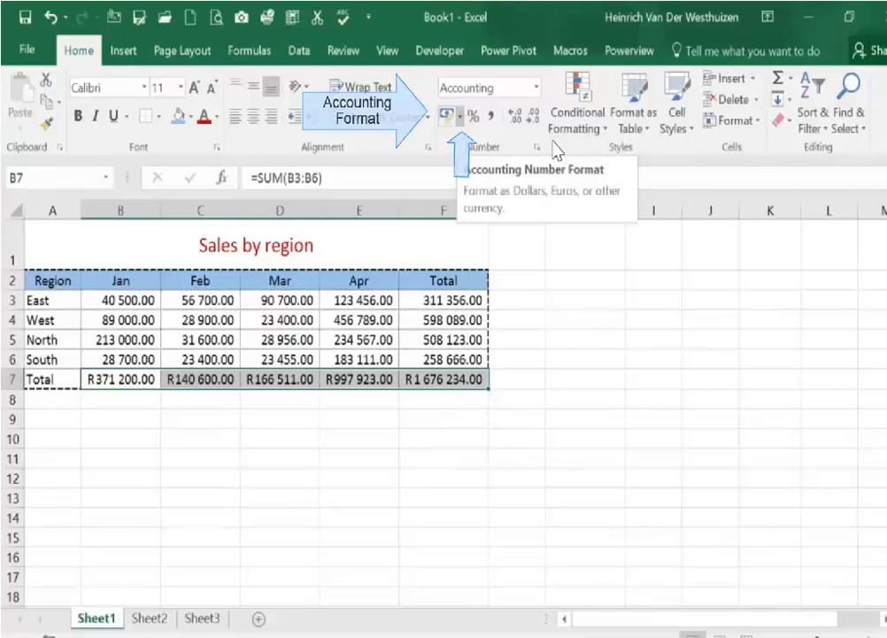
Try to set the accounting currency symbol of the totals in B7:F7 to $ English (Canada) using More Accounting Formats
click(459, 116)
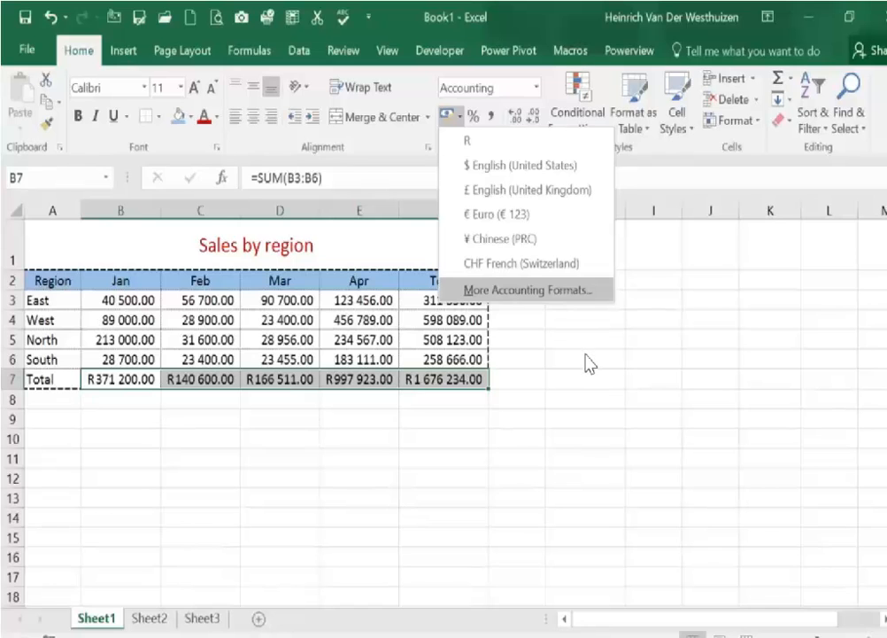
key(Return)
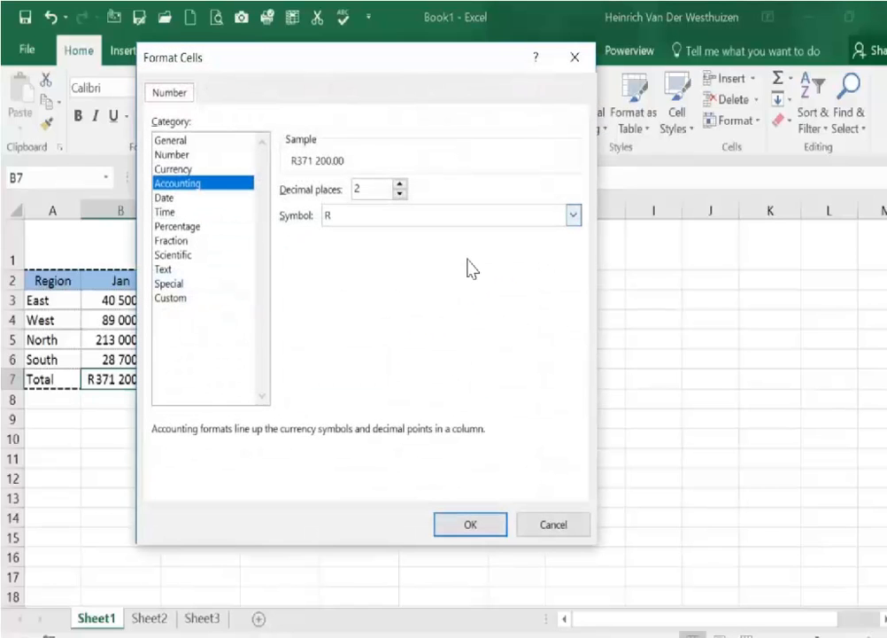
key(alt+s)
key(alt+Down)
scroll(695, 320, down, 20)
scroll(670, 380, down, 20)
scroll(664, 460, down, 3)
scroll(669, 449, up, 20)
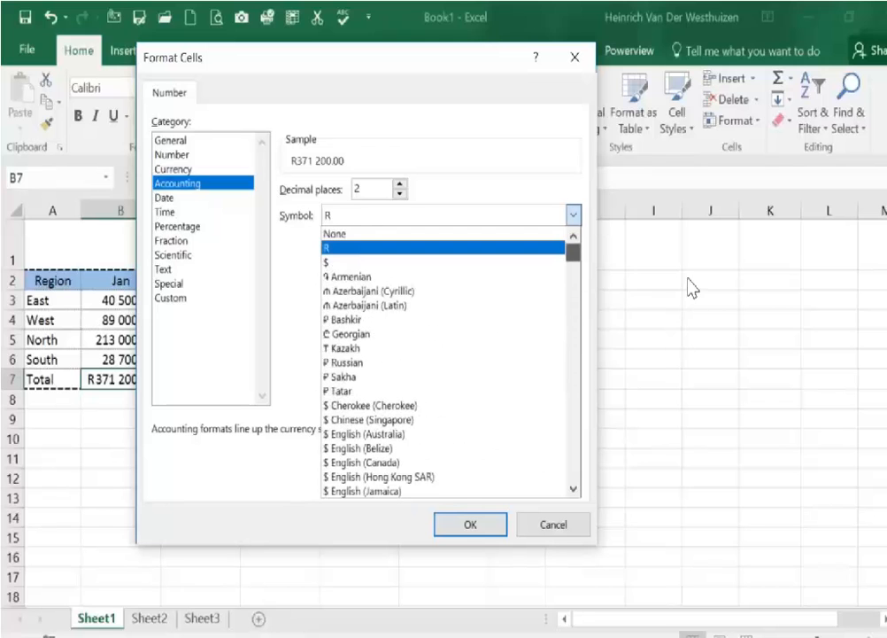
key(Down)
key(Down)
key(Down)
key(Down)
key(Down)
key(Down)
key(Down)
key(Down)
key(Down)
key(Down)
key(Down)
key(Down)
key(Down)
key(Down)
key(Down)
key(Down)
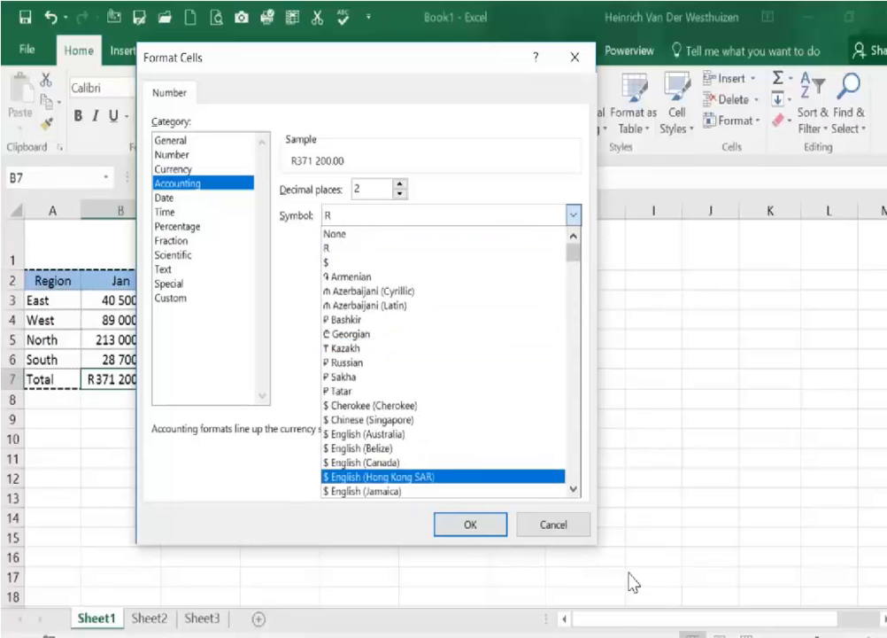
key(Down)
key(Up)
key(Up)
key(Return)
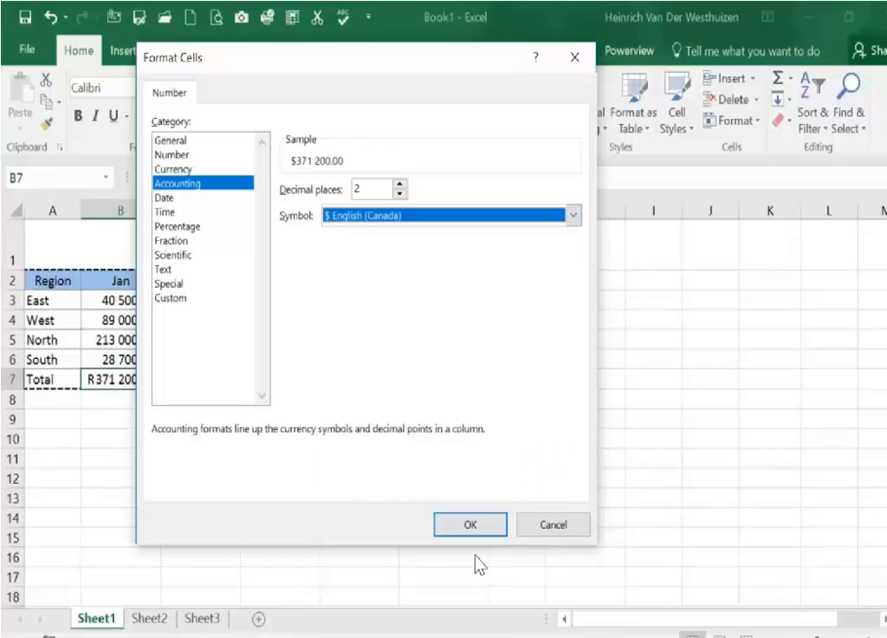
key(Return)
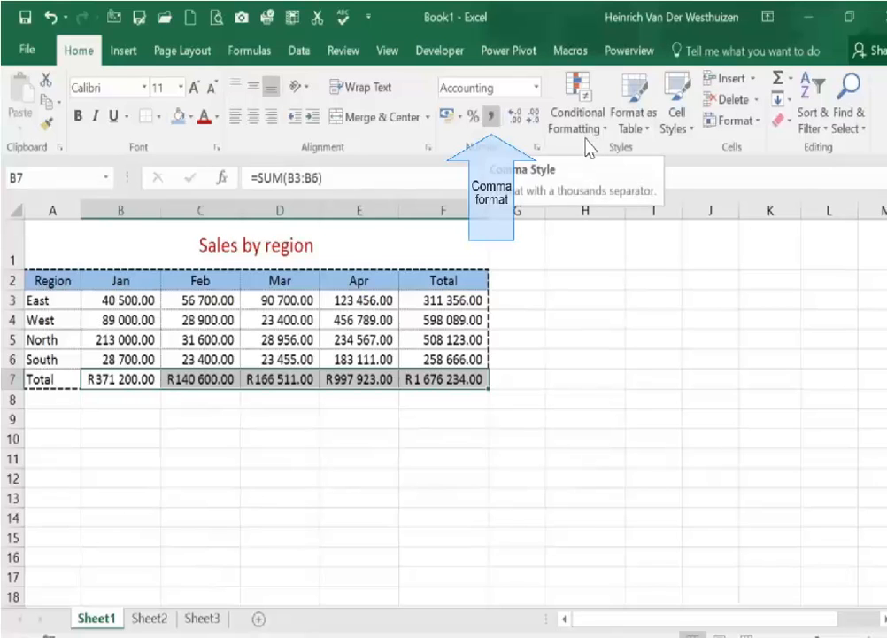
Apply the comma style to the totals in B7:F7, and reformat them with the Number category at 2 decimal places using Format Cells
click(491, 116)
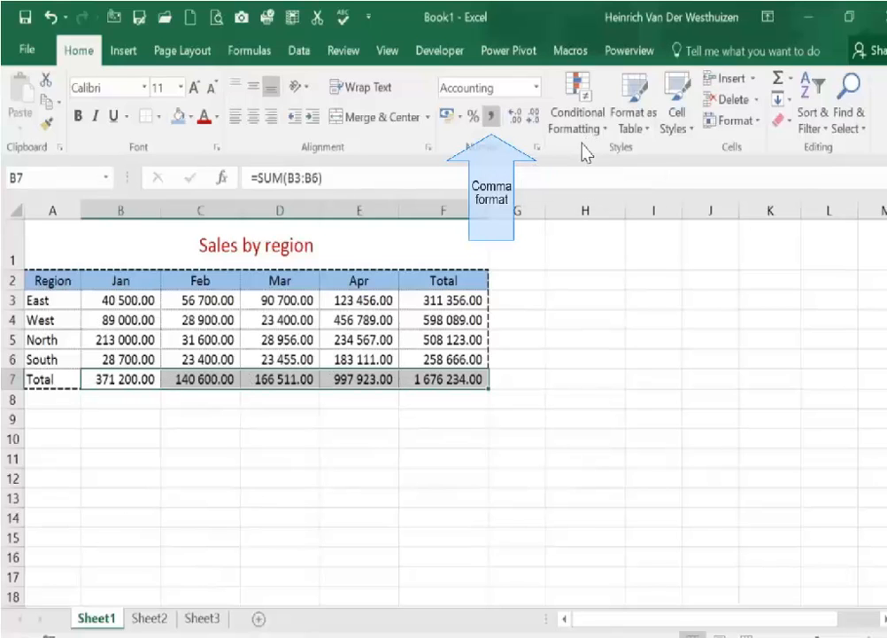
drag(122, 379, 441, 379)
right_click(443, 379)
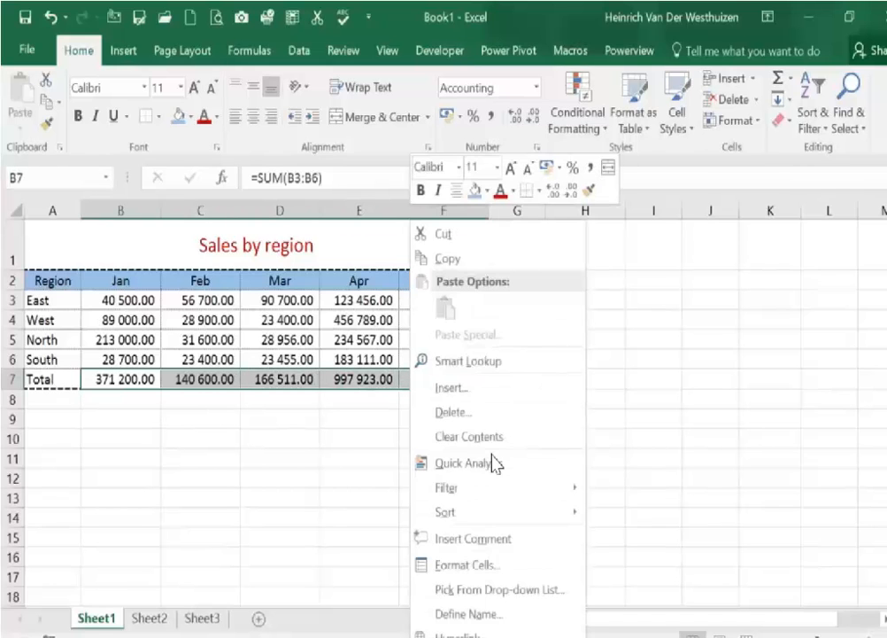
click(468, 564)
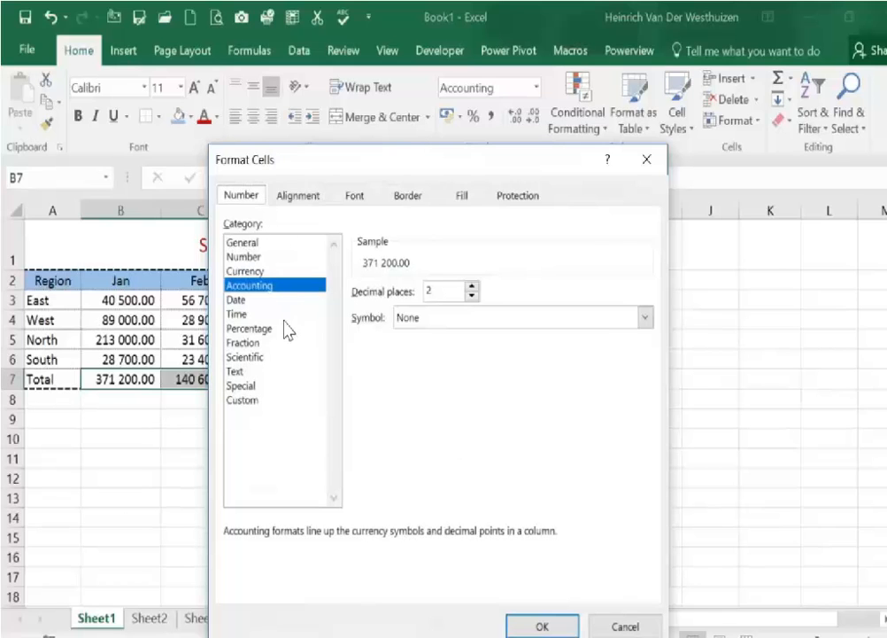
key(Up)
click(484, 317)
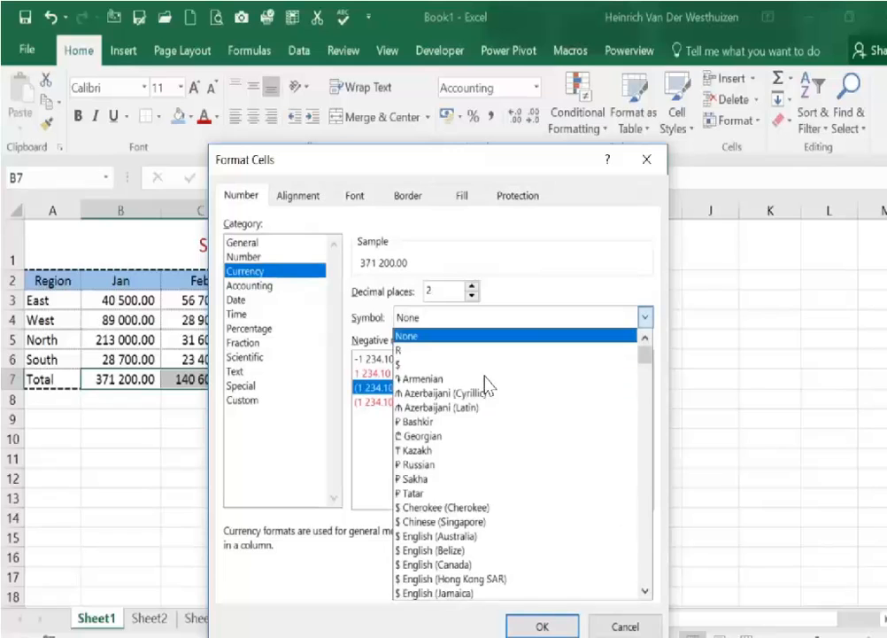
click(483, 317)
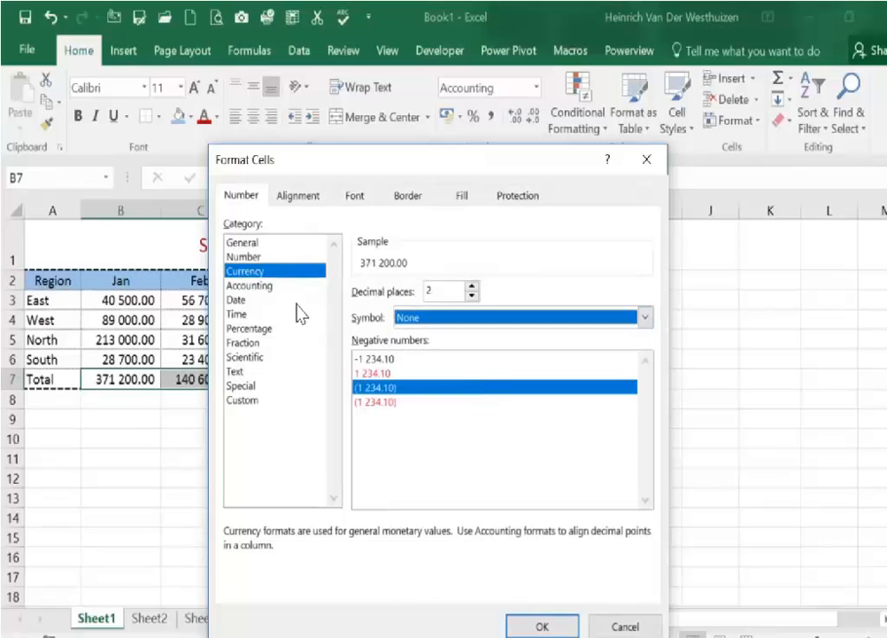
key(Up)
text(2)
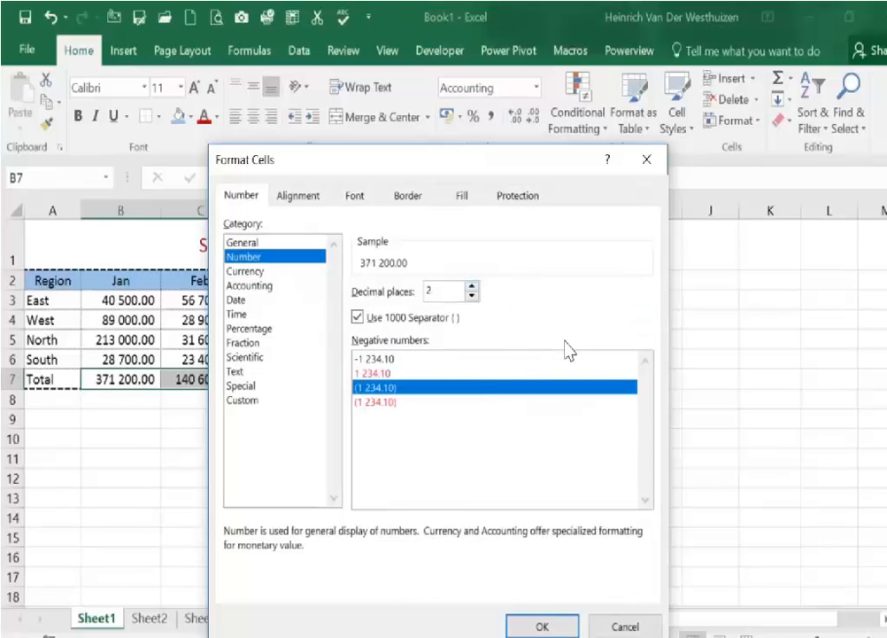
key(Up)
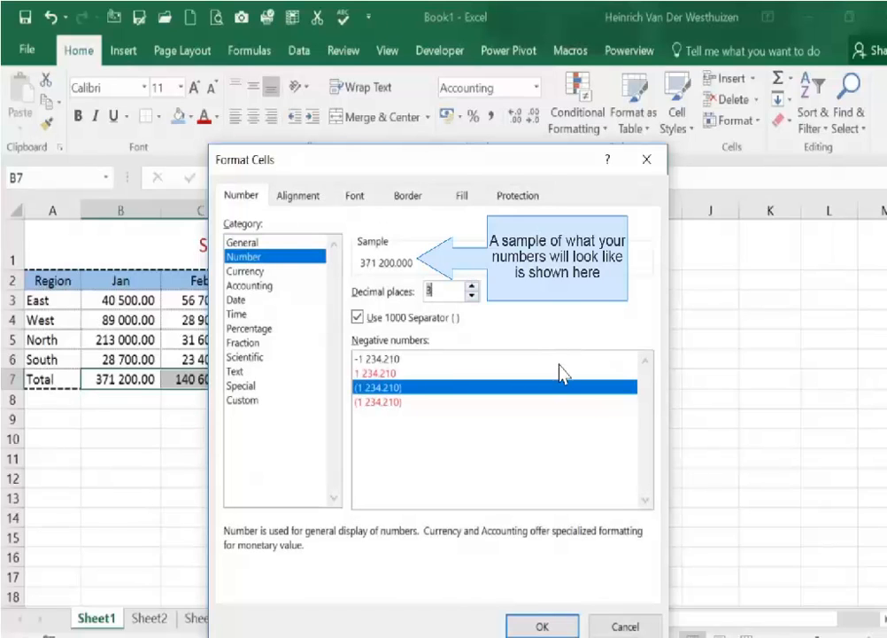
key(Down)
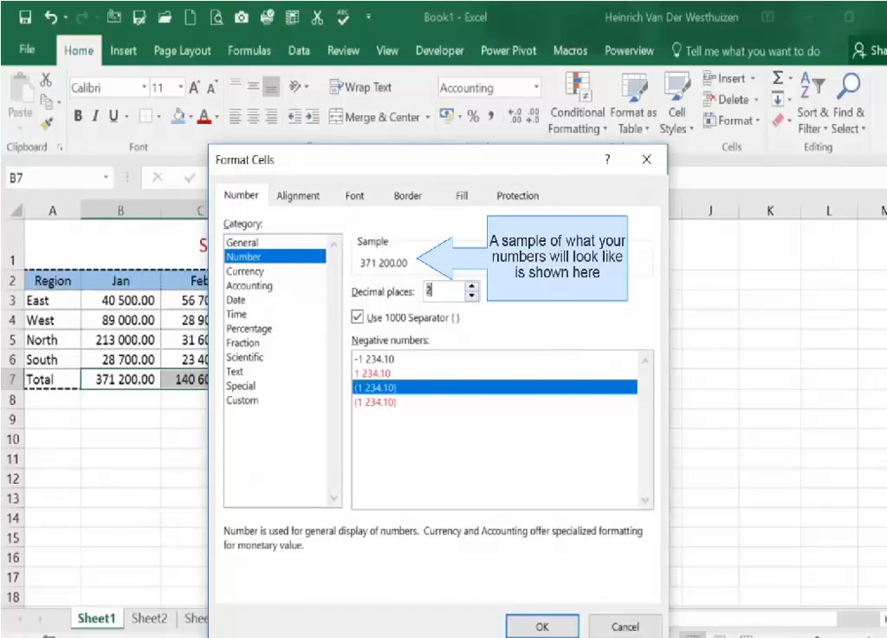
click(542, 626)
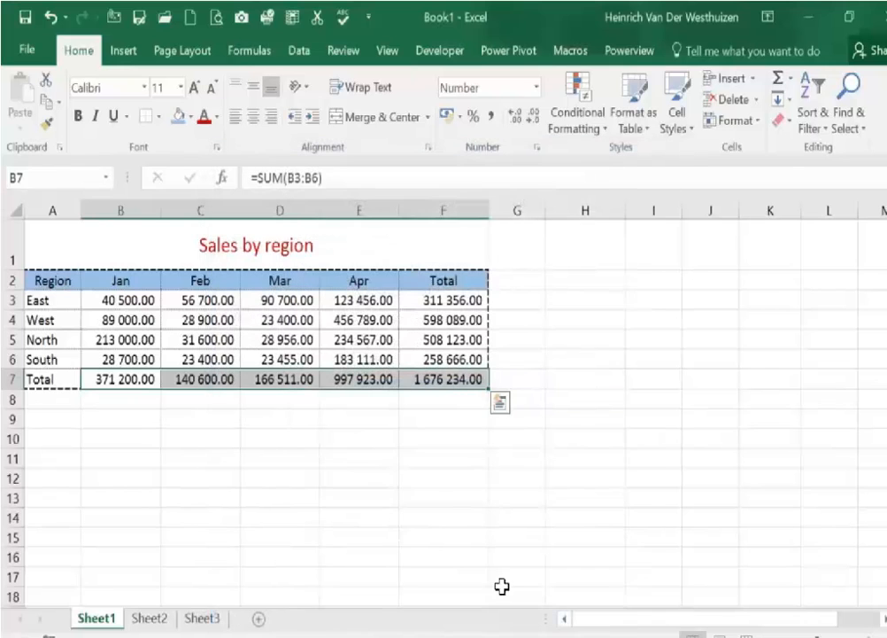
Enter 0.15 in cell H4 and apply the percentage format to it
click(586, 319)
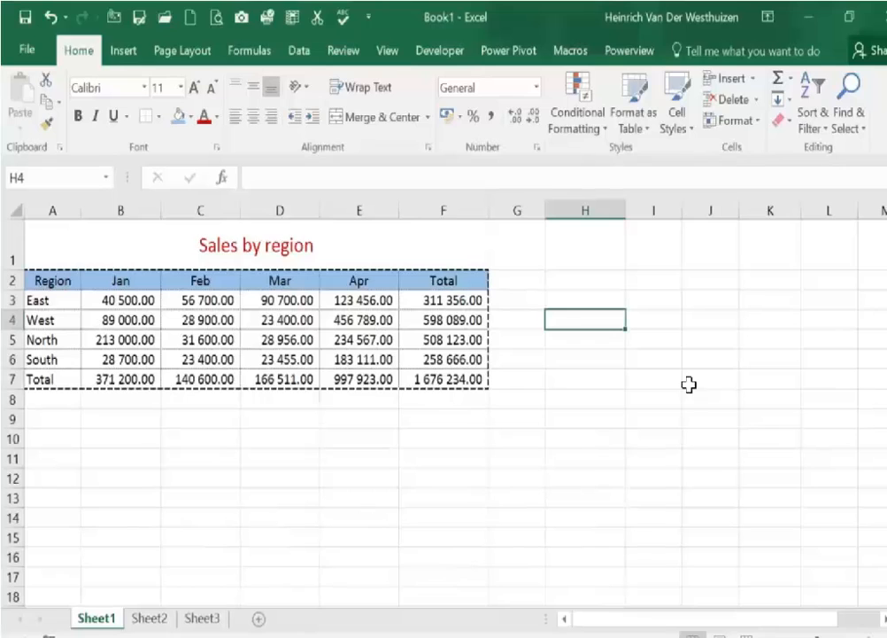
text(0.15)
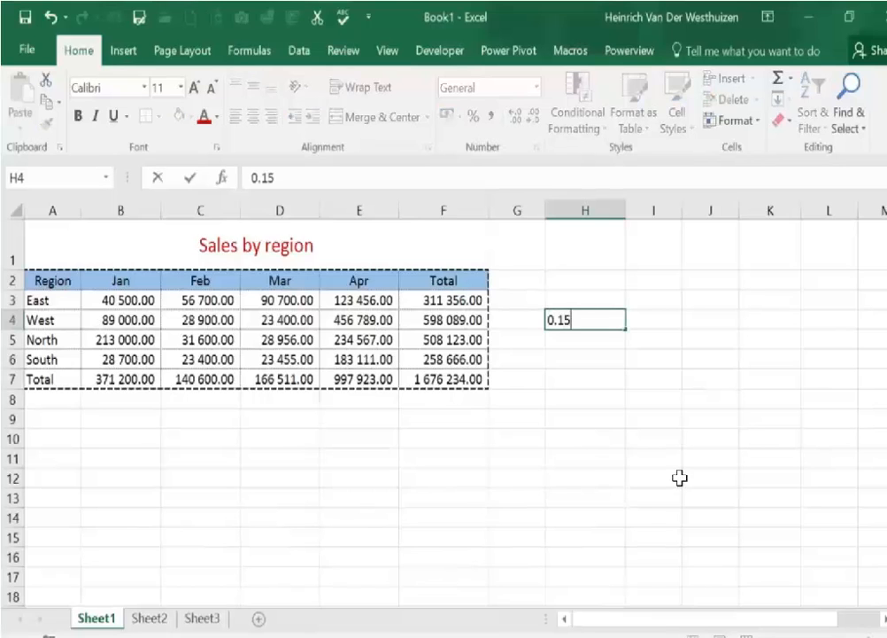
key(Return)
key(Up)
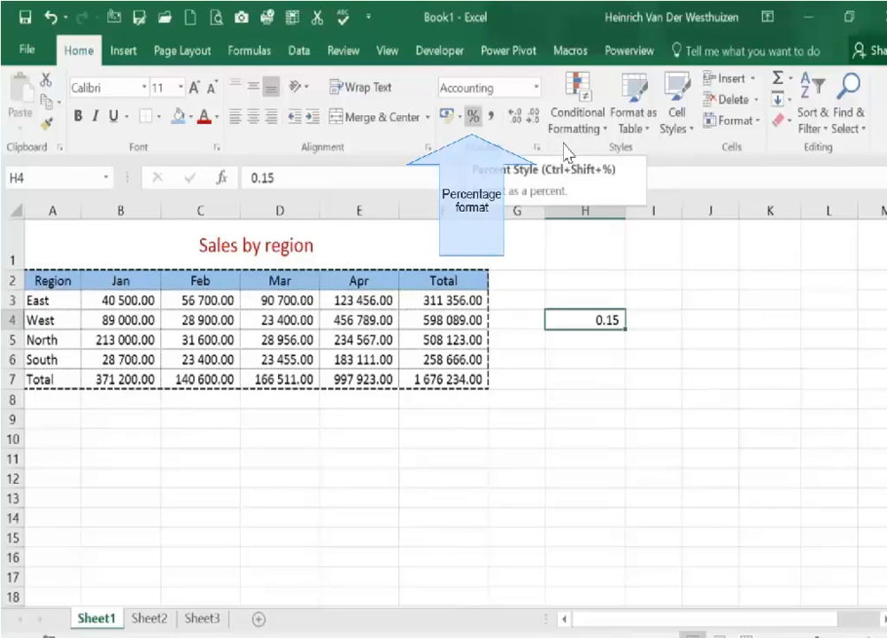
key(ctrl+shift+5)
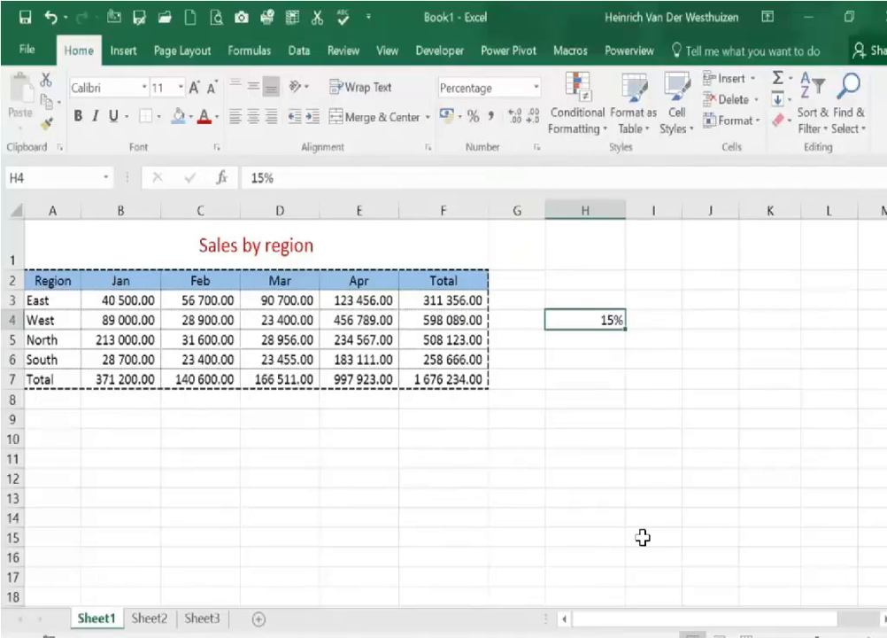
Enter 789.45 in cell G10 and reselect that cell
click(517, 438)
text(78)
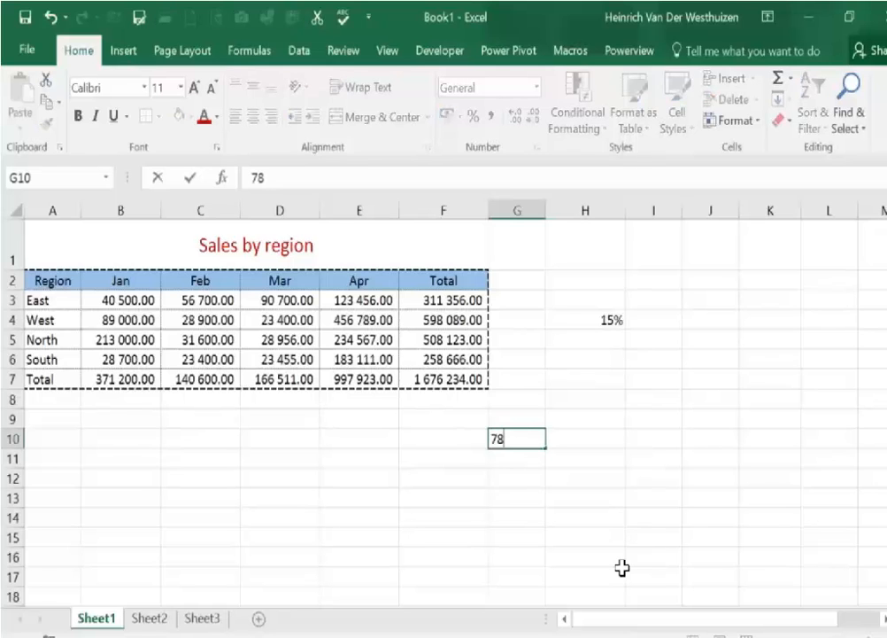
text(9.45)
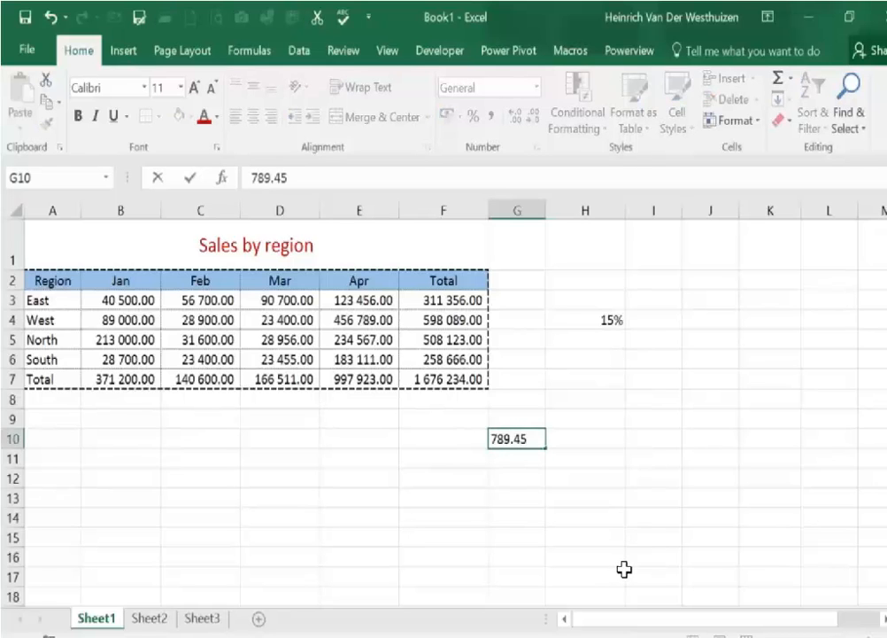
key(Return)
key(Return)
click(517, 438)
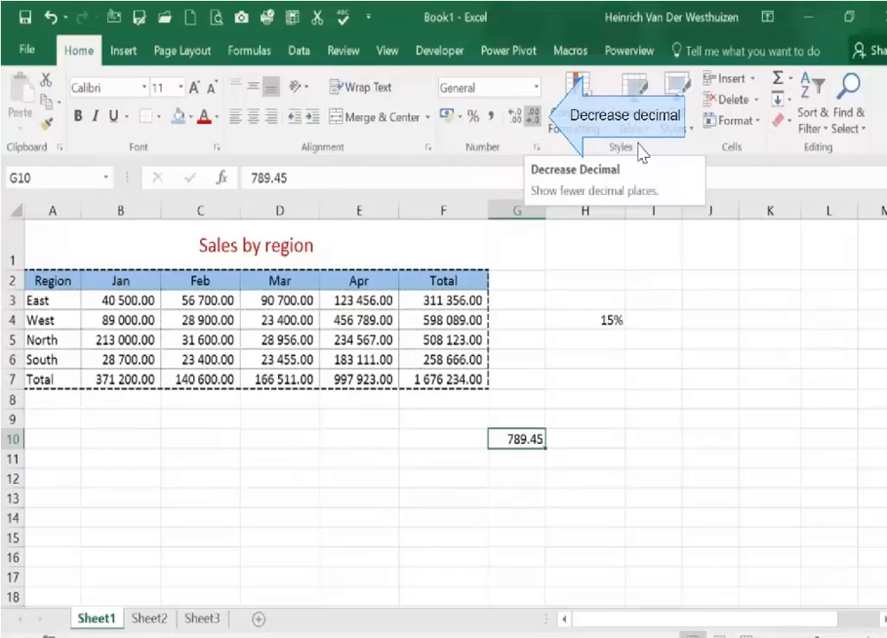
Switch the value in G10 between zero and two displayed decimal places, ending with zero decimals
click(532, 116)
click(532, 116)
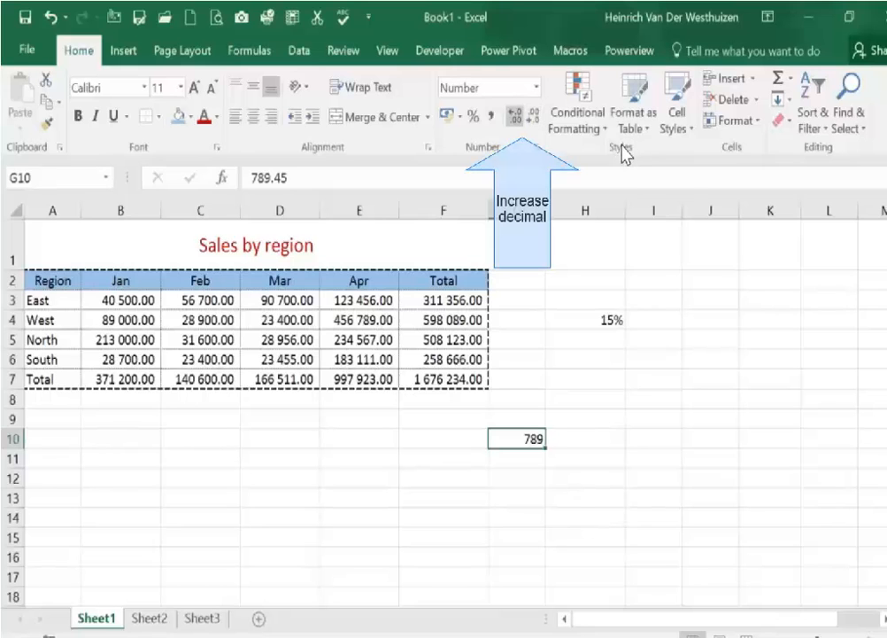
click(515, 116)
click(515, 116)
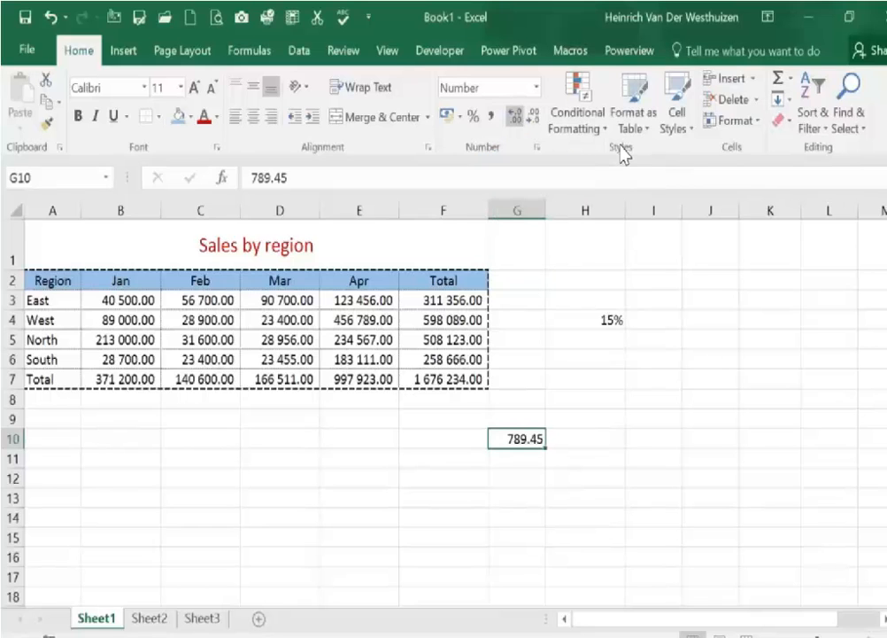
click(532, 116)
click(532, 116)
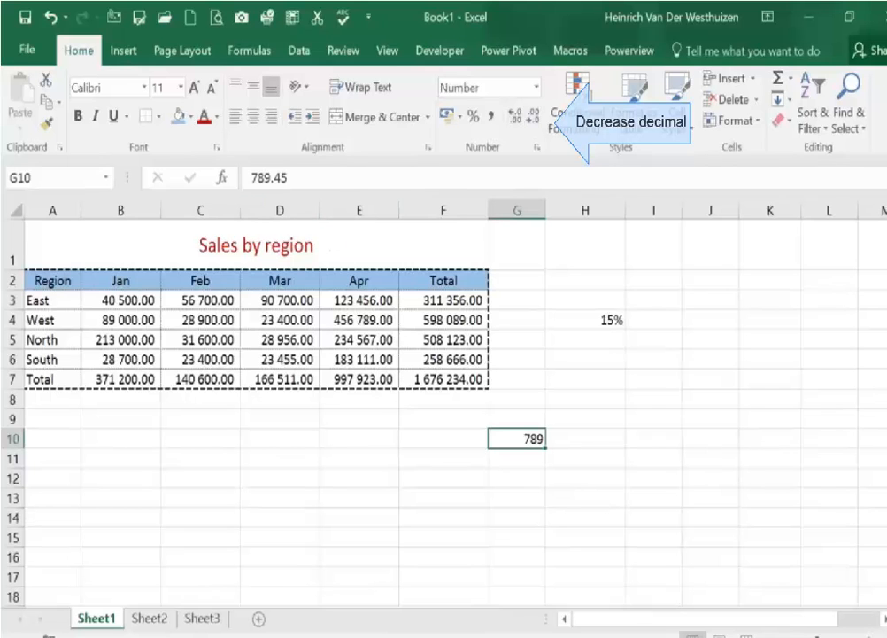
double_click(269, 178)
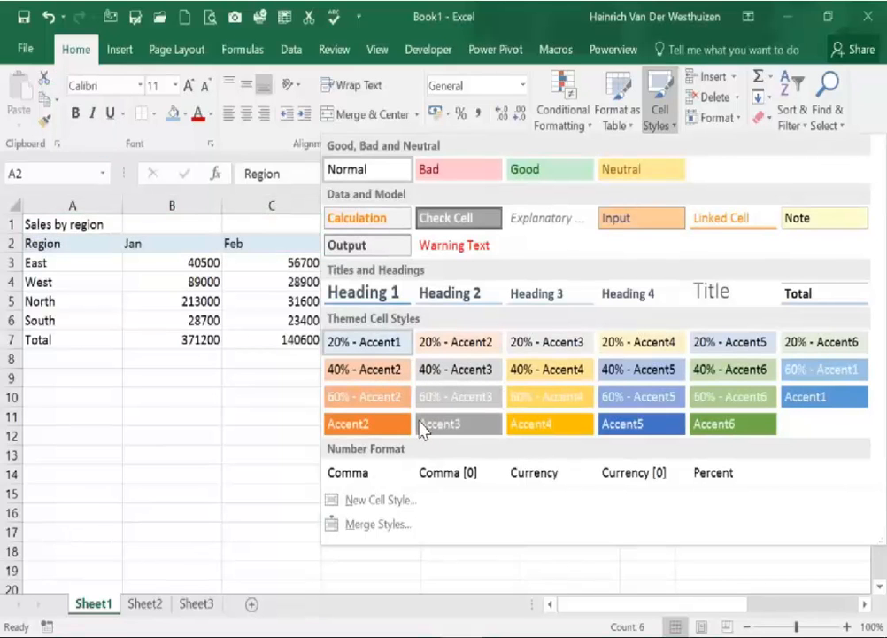
Apply the 60% - Accent5 themed cell style to the header row A2:F2
click(755, 481)
click(395, 323)
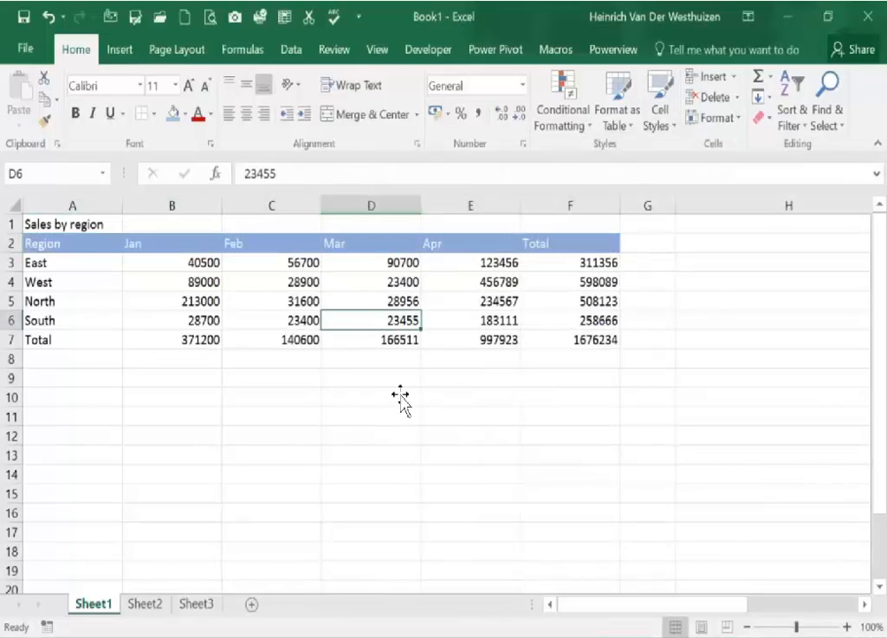
Start a new cell style named "heading" based on header row A2:F2 and give it a dark blue fill
drag(78, 244, 571, 243)
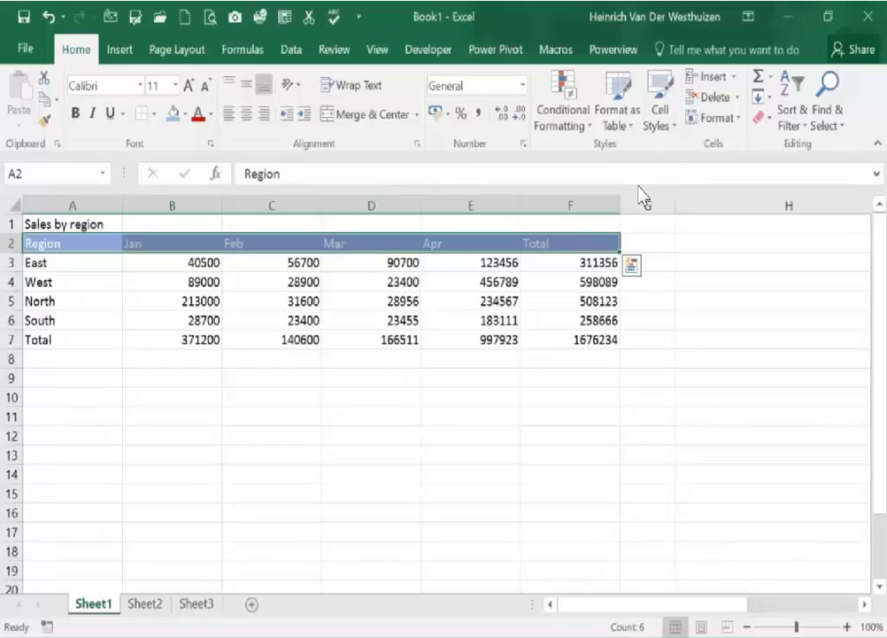
click(661, 119)
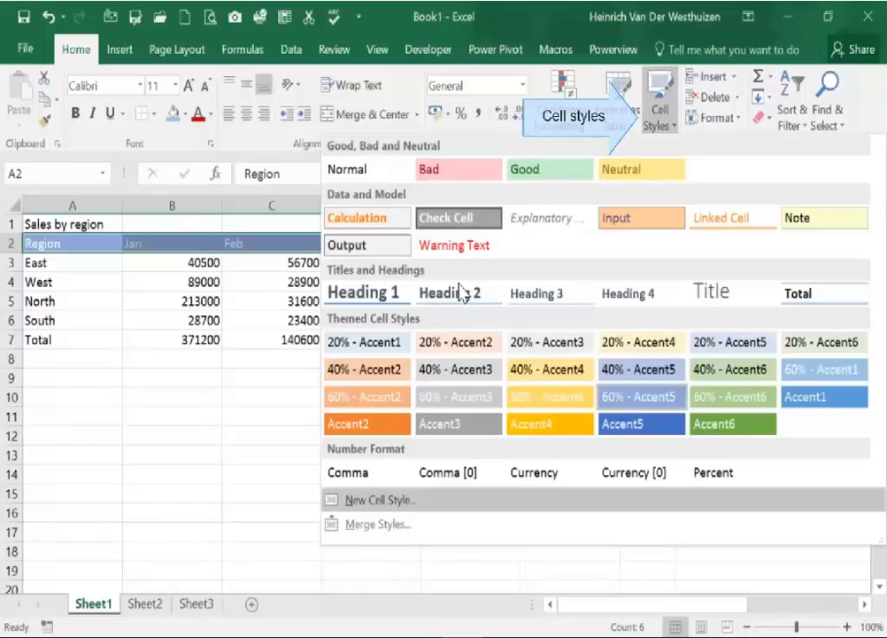
click(379, 499)
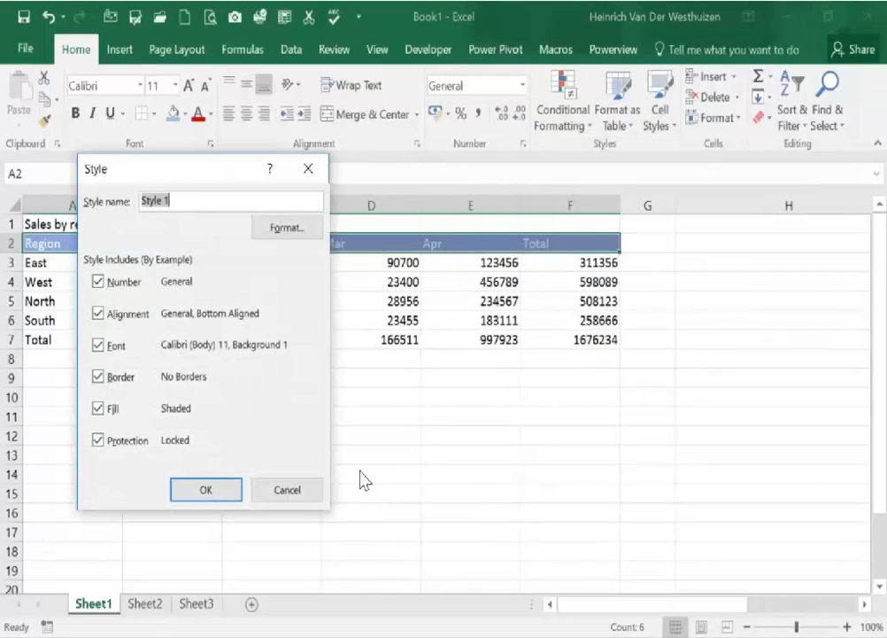
text(heading)
click(296, 232)
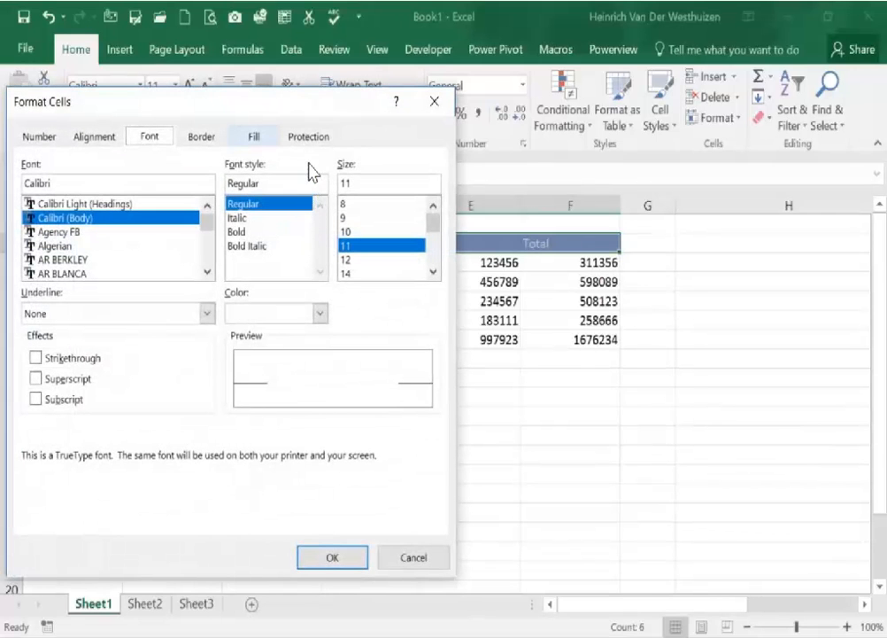
click(254, 137)
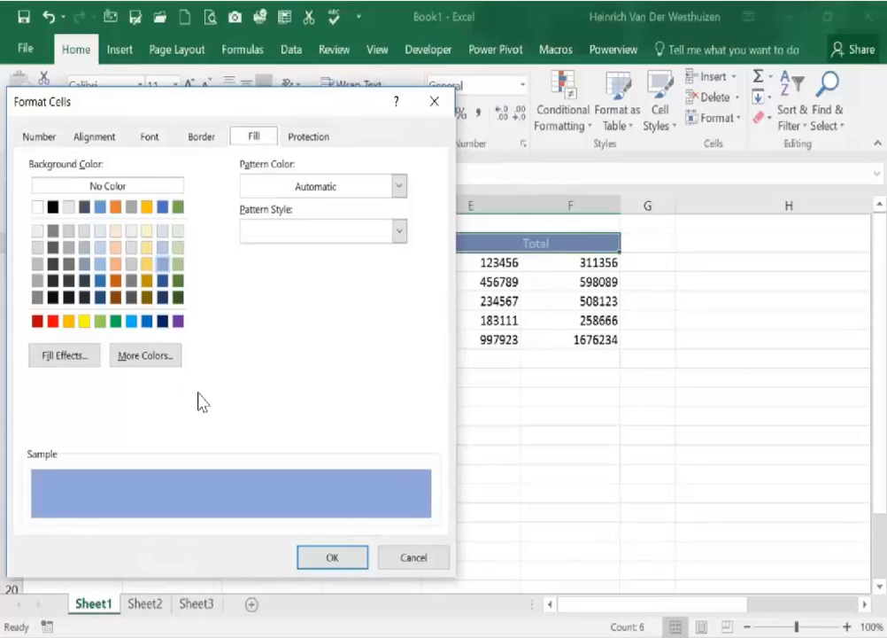
click(162, 320)
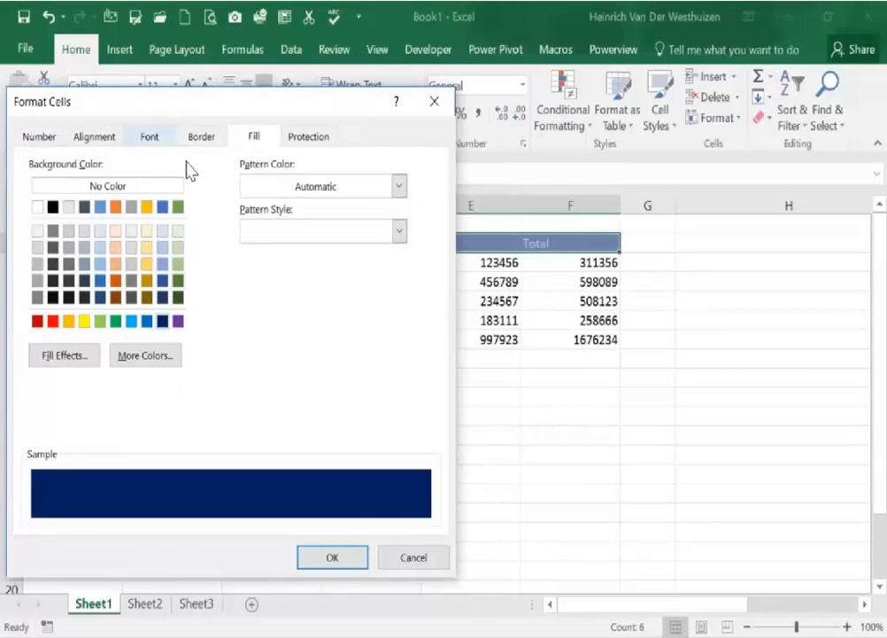
Set the heading style's font to Bold and its horizontal text alignment to Center
click(149, 136)
click(320, 313)
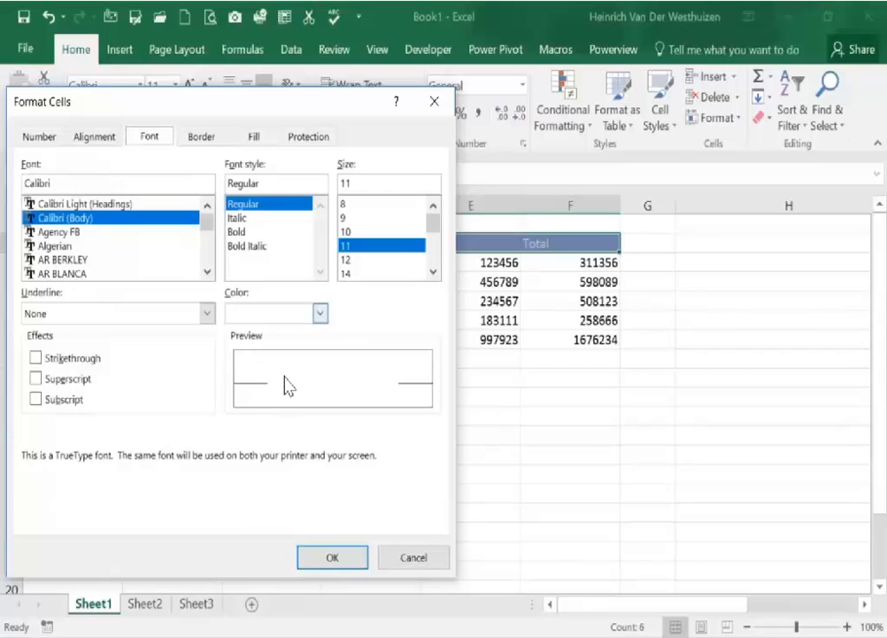
click(320, 313)
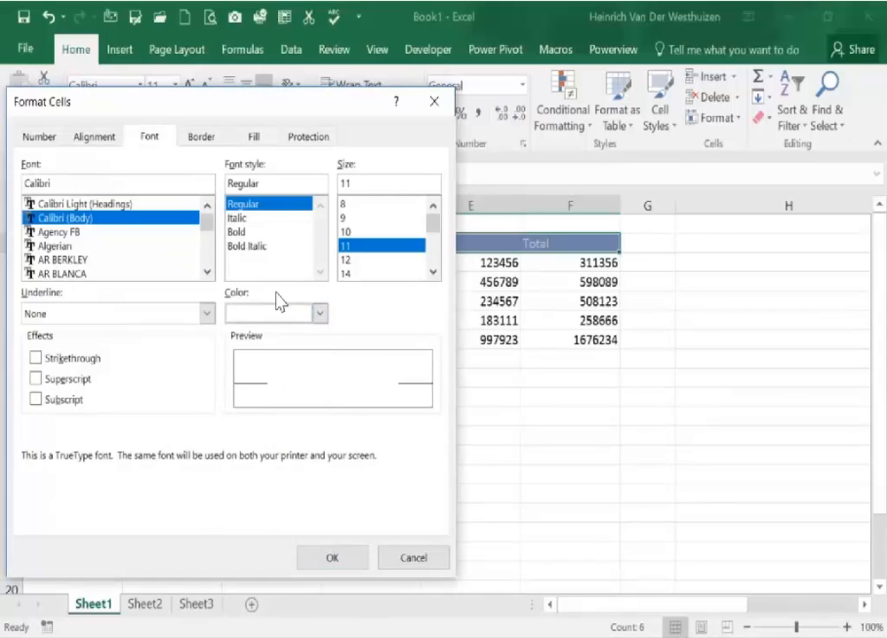
click(276, 232)
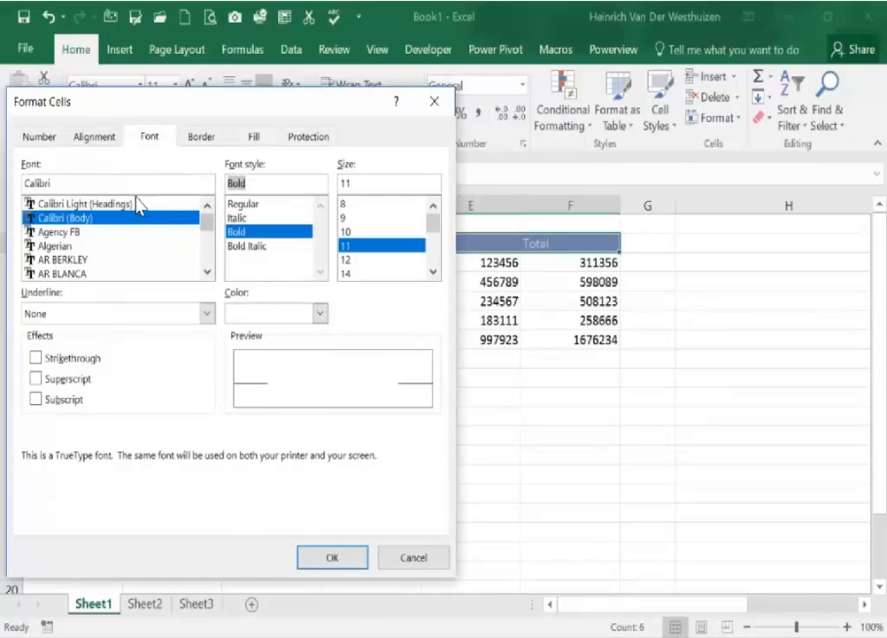
click(97, 137)
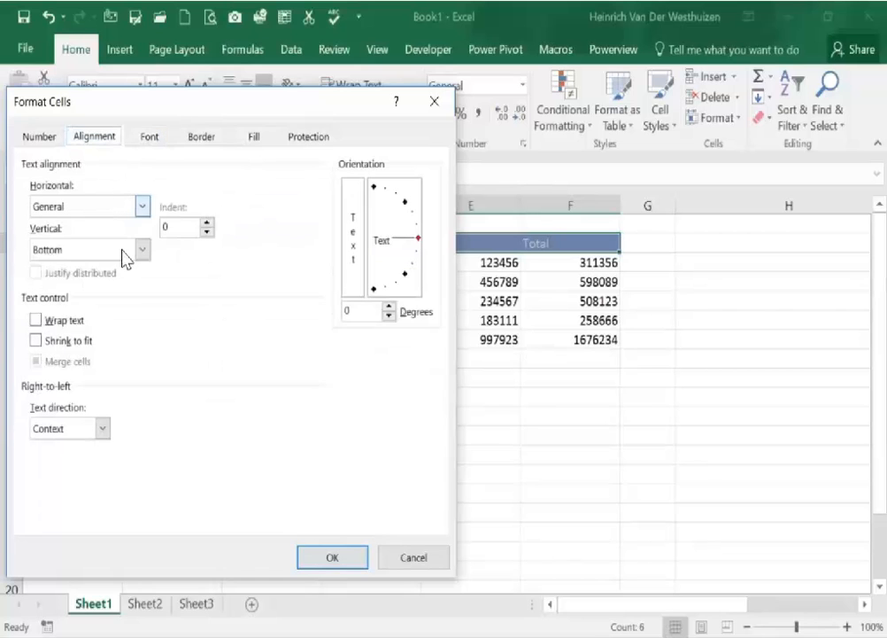
key(alt+Down)
key(Down)
key(Down)
key(Return)
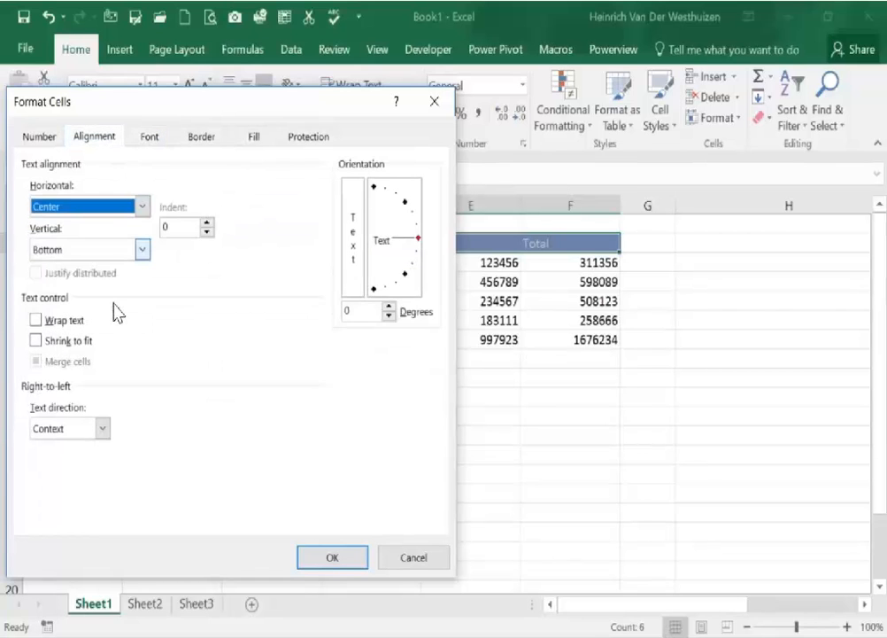
Review the heading style's number, alignment, font, border and fill settings, and save the new style
click(42, 137)
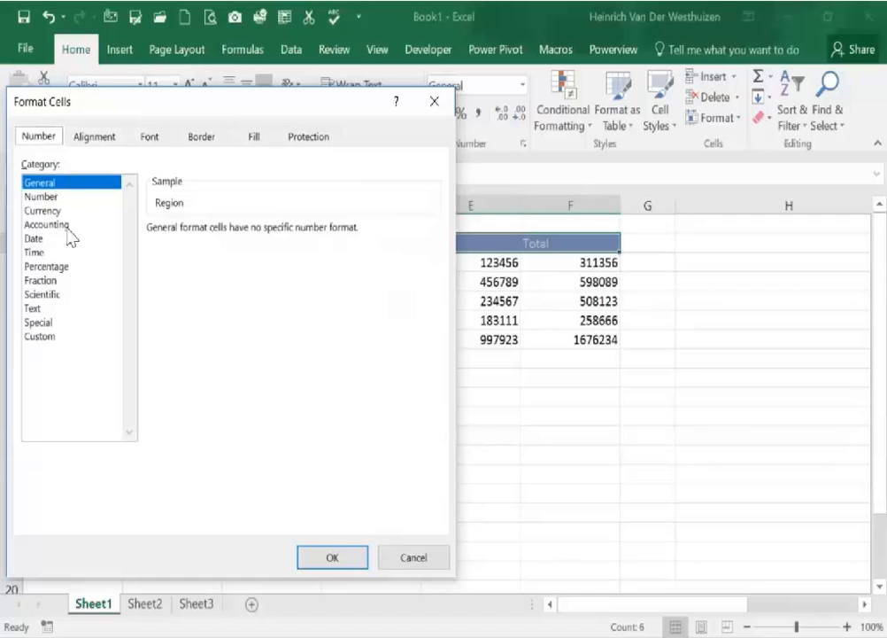
click(85, 135)
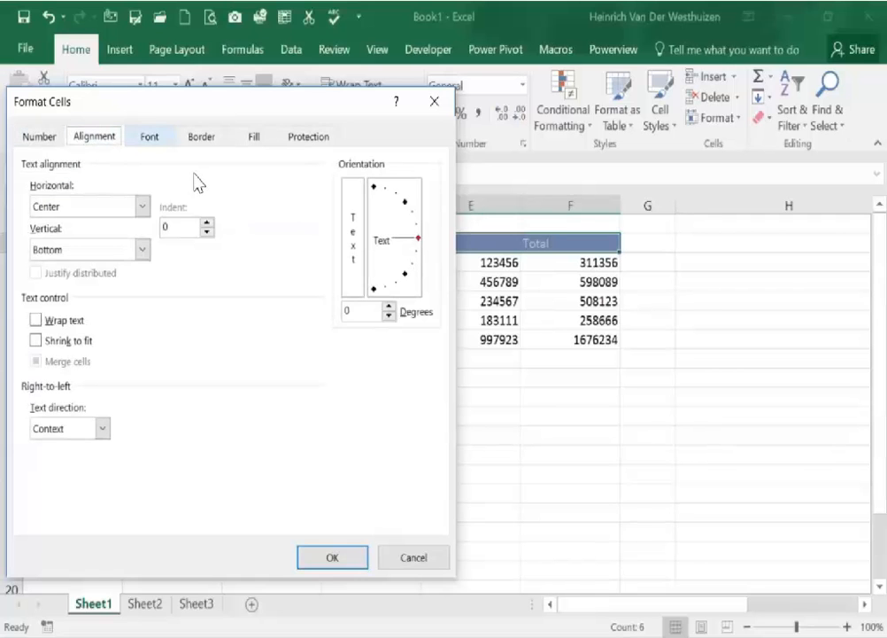
key(ctrl+Tab)
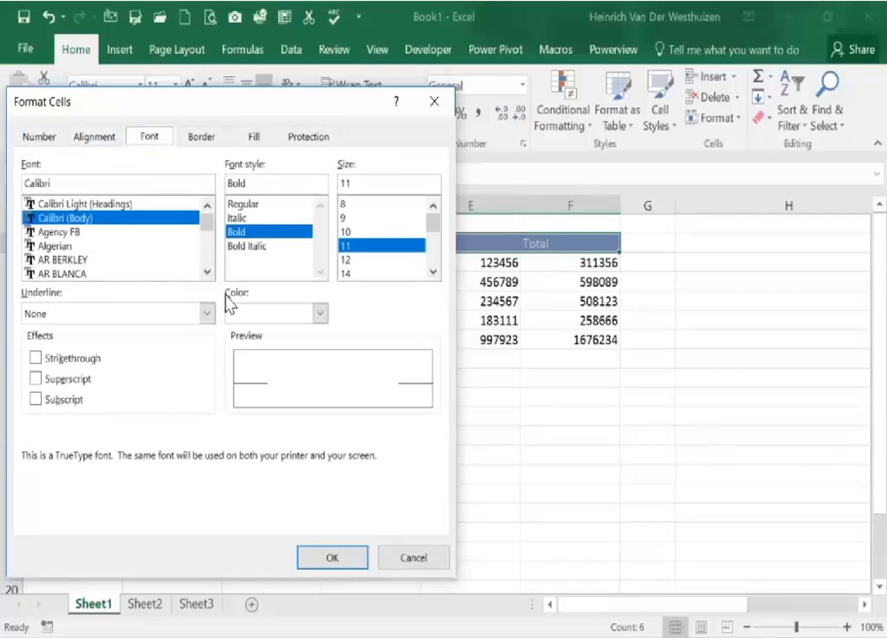
key(ctrl+Tab)
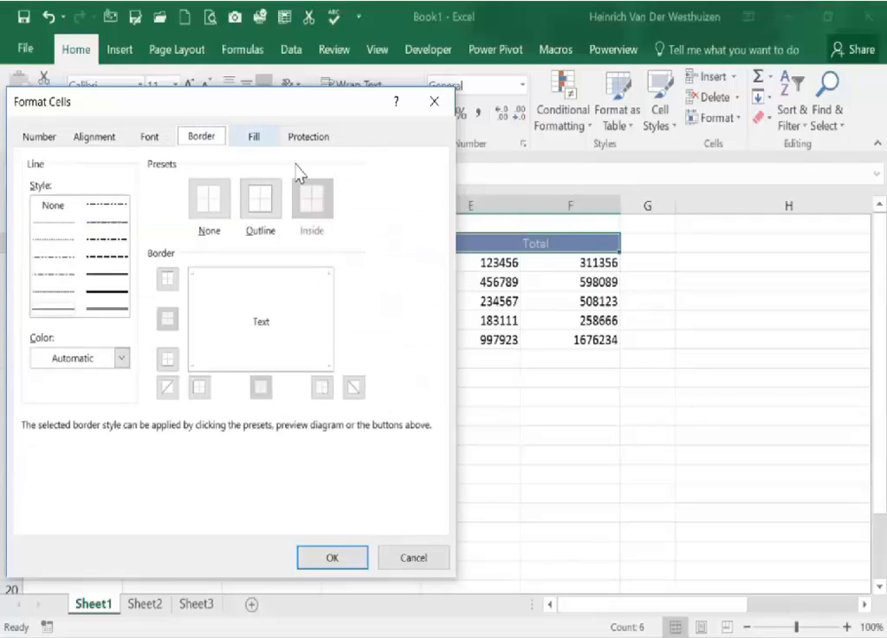
key(ctrl+Tab)
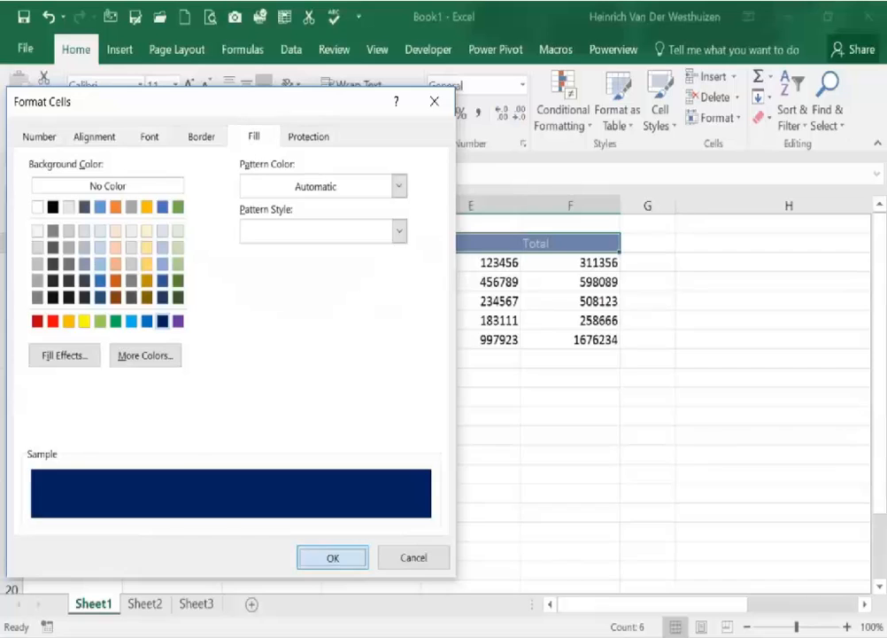
key(Return)
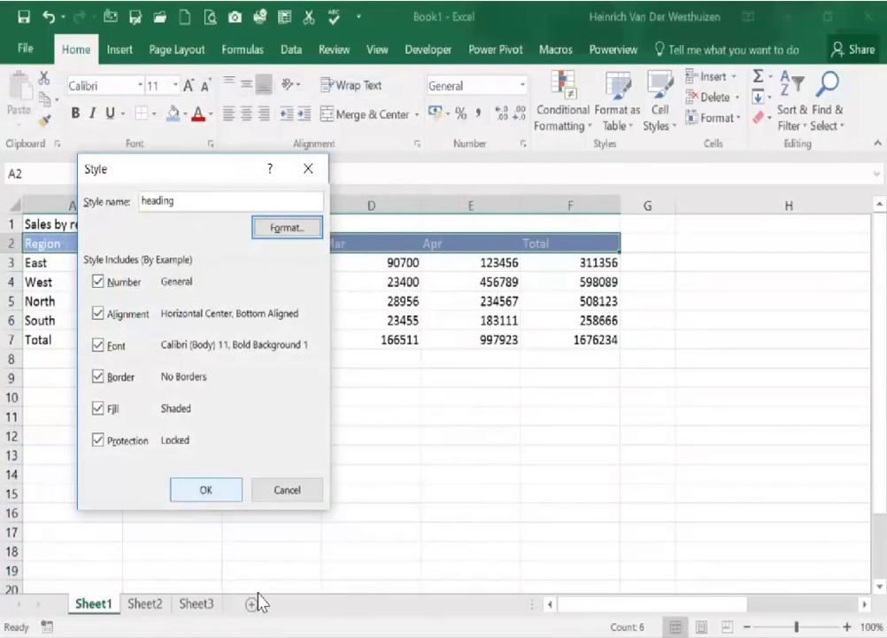
key(Return)
Apply the custom heading cell style to the header row A2:F2
drag(64, 241, 532, 241)
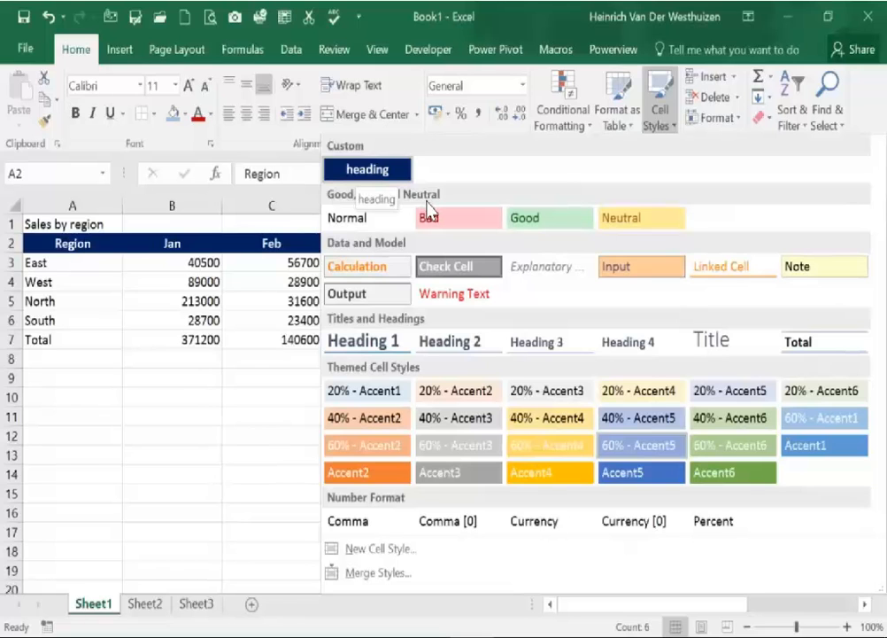
click(368, 170)
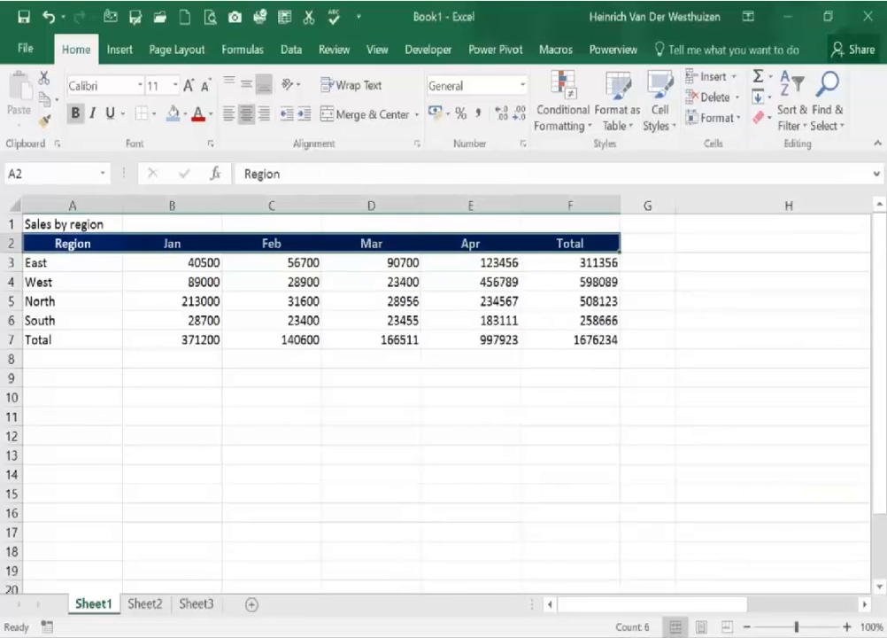
click(381, 302)
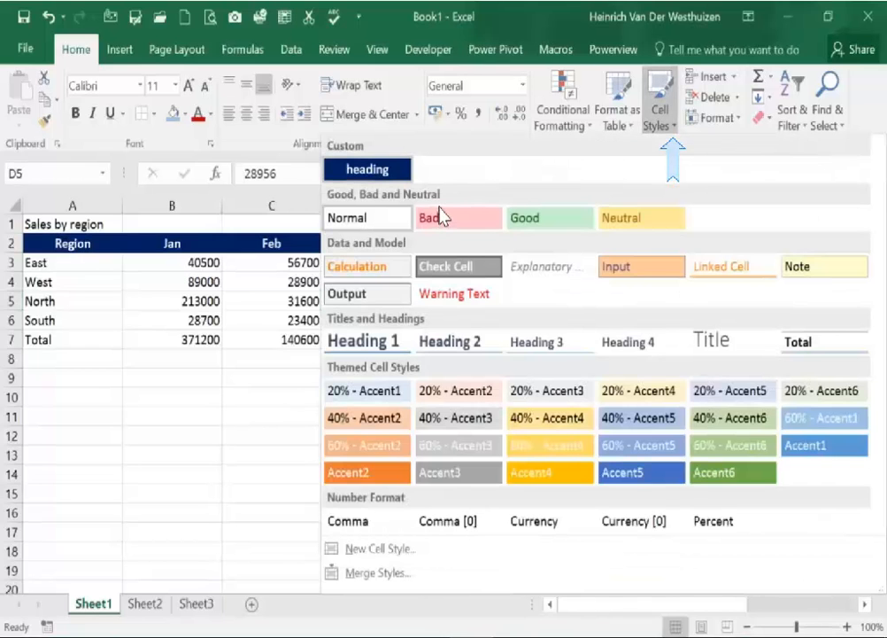
Open the custom heading style for modification, check its fill formatting, and accept it without changes
right_click(366, 170)
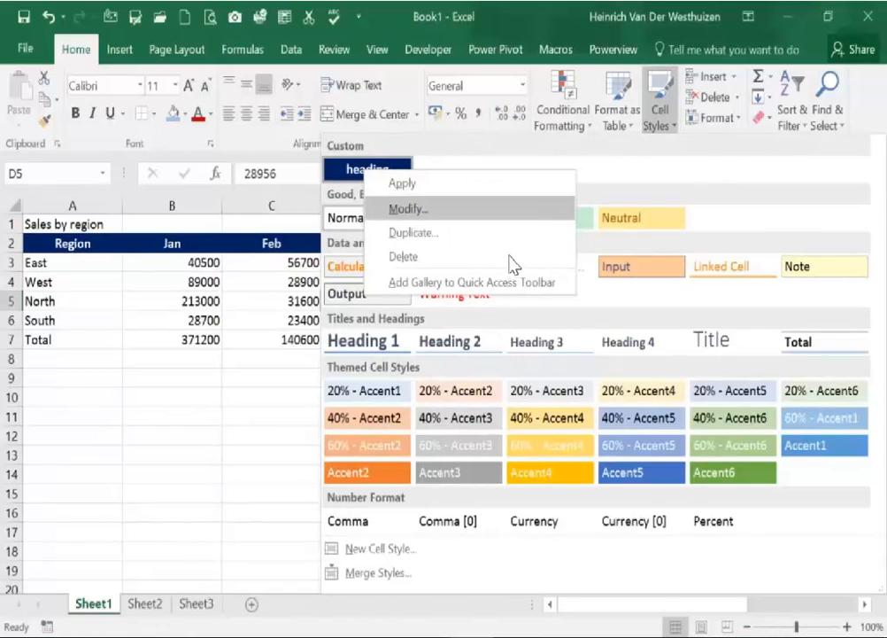
key(Return)
click(285, 228)
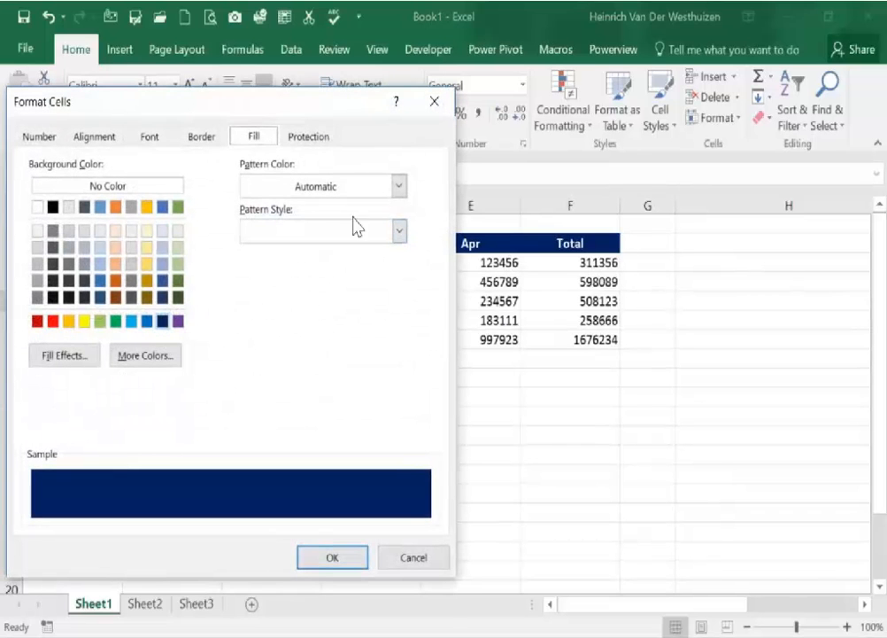
click(332, 557)
click(205, 490)
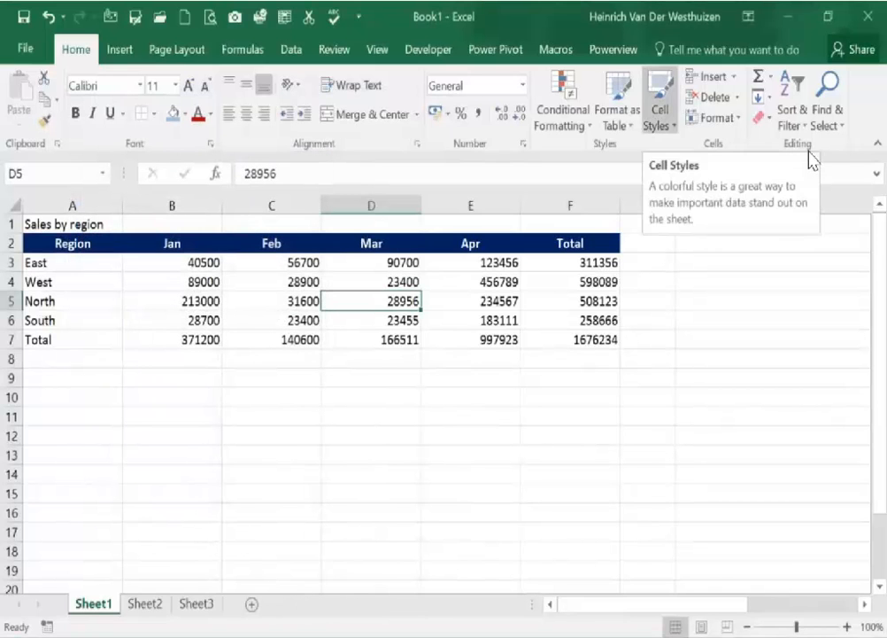
Delete the custom heading cell style from the workbook and check the remaining cell styles
click(660, 111)
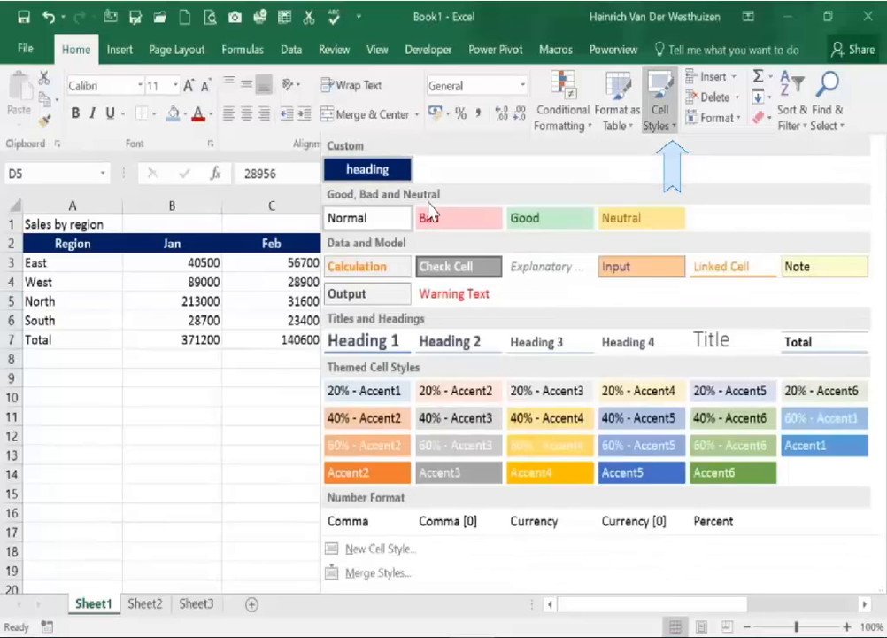
right_click(359, 169)
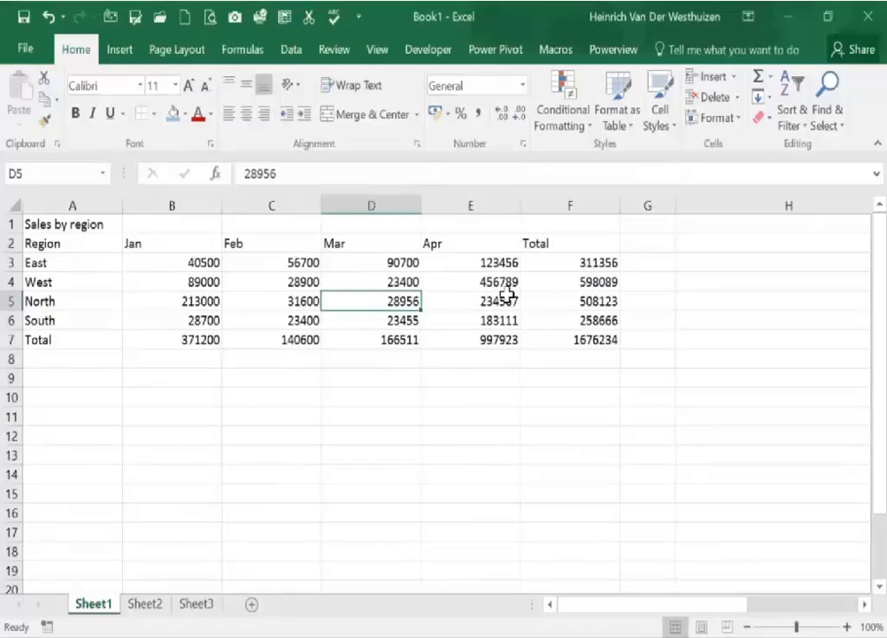
click(657, 115)
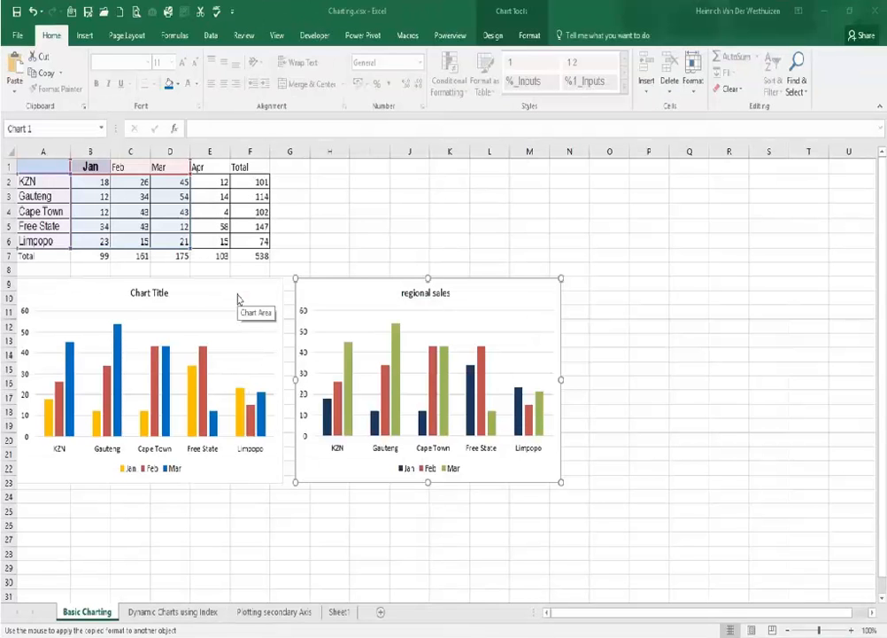
In the Charting workbook, copy the formatting of the Jan header cell B1 onto C1:F1 with Format Painter locked for repeated use
click(321, 224)
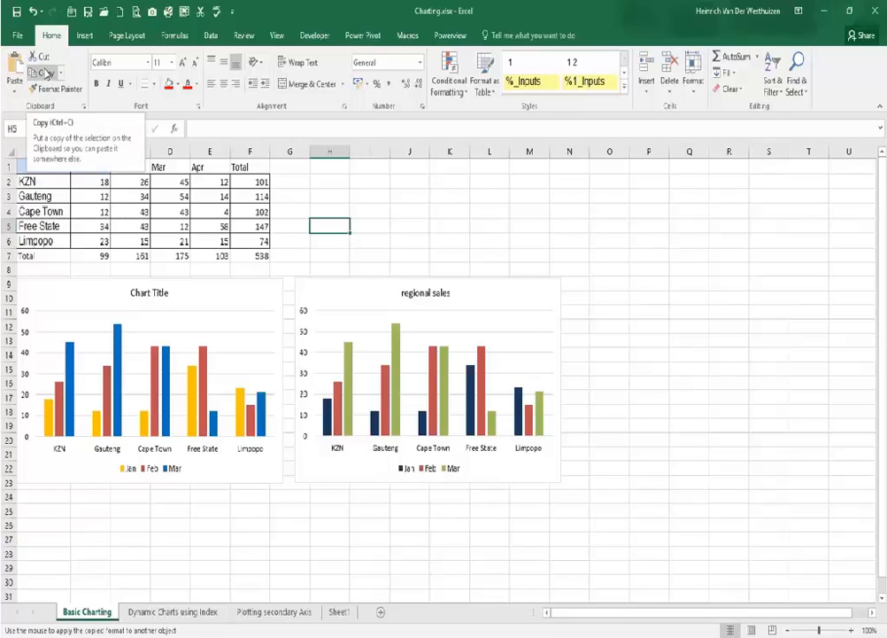
click(88, 181)
click(92, 166)
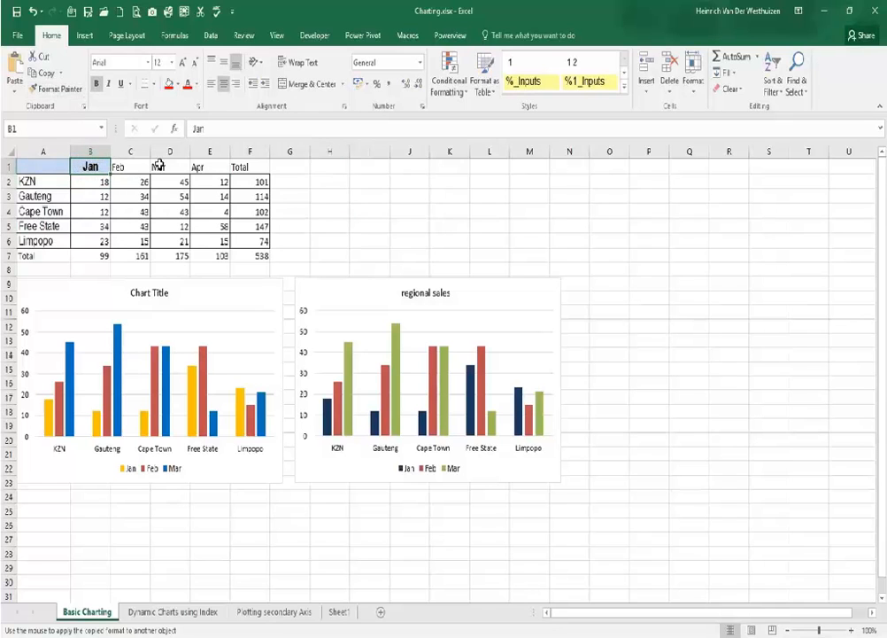
click(53, 88)
drag(115, 167, 244, 168)
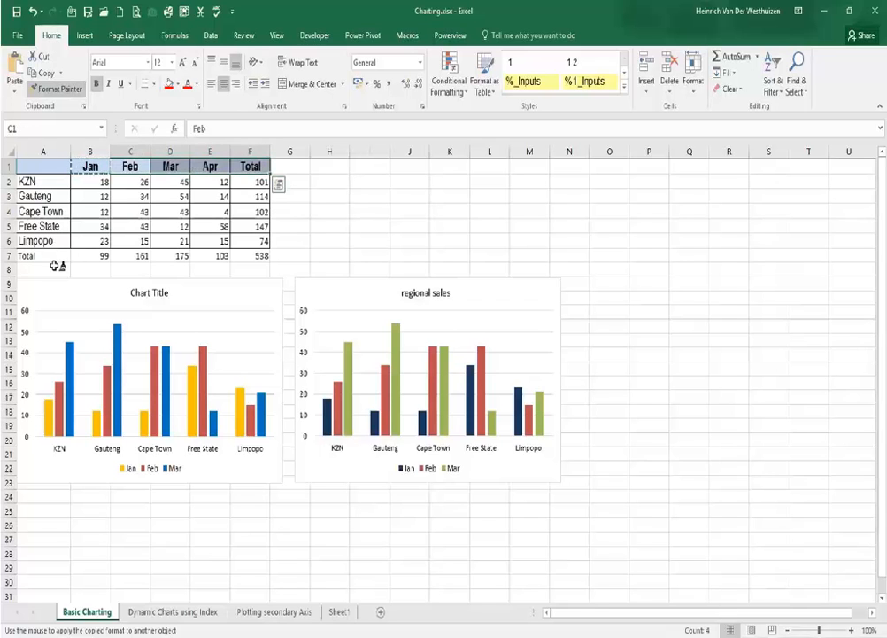
Paint the same header formatting onto the total row A7:F7 and turn Format Painter off
drag(53, 246, 263, 256)
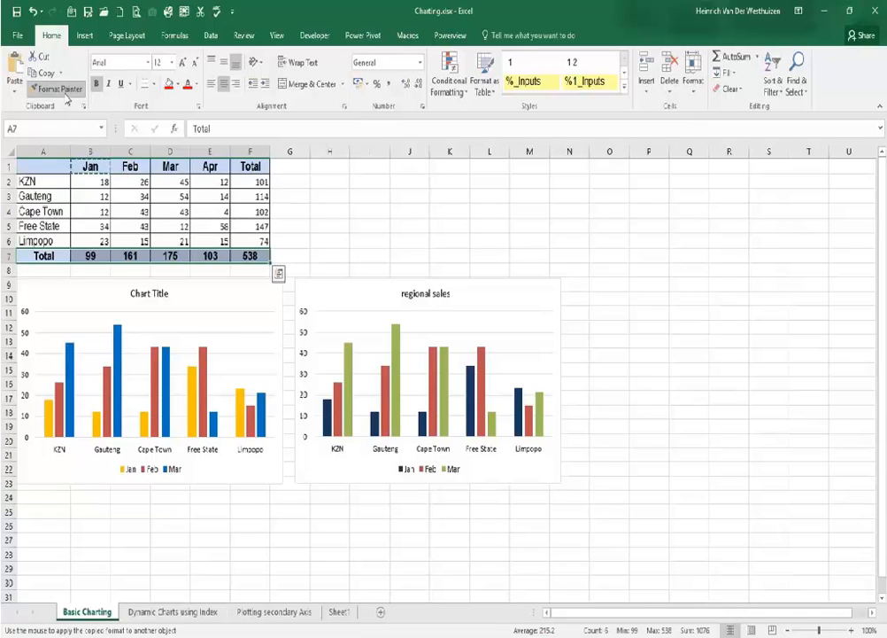
click(67, 92)
click(89, 167)
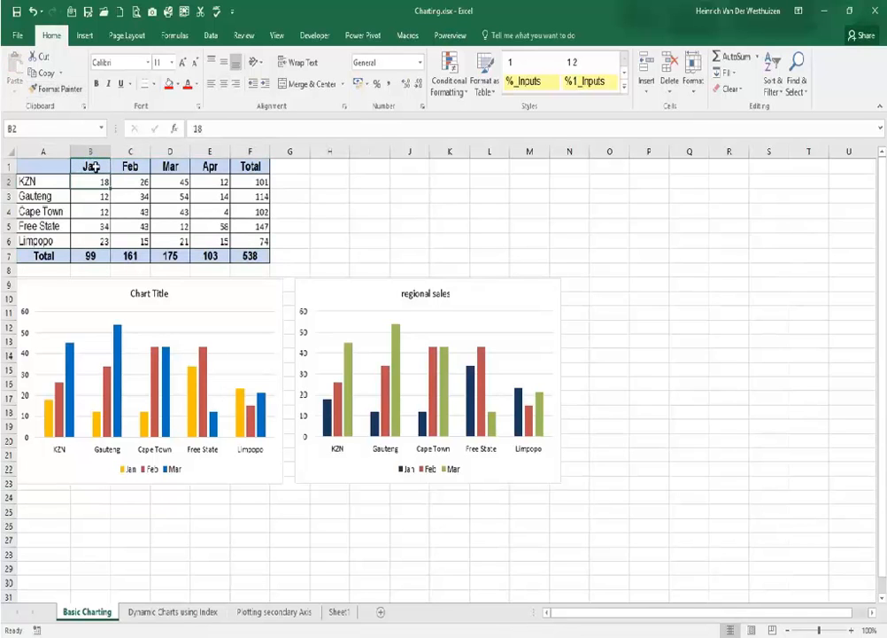